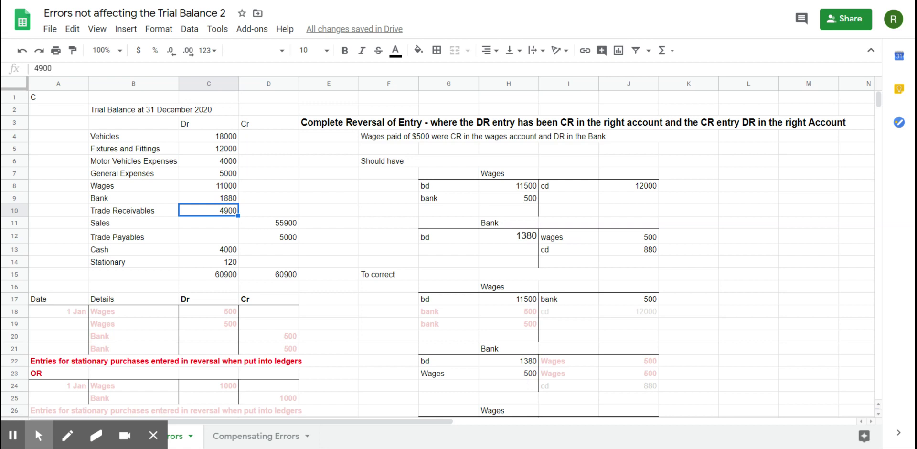
Step: Examine the Bank balance in the trial balance and the entries of the Wages and Bank accounts under "Should have"
left_click(230, 201)
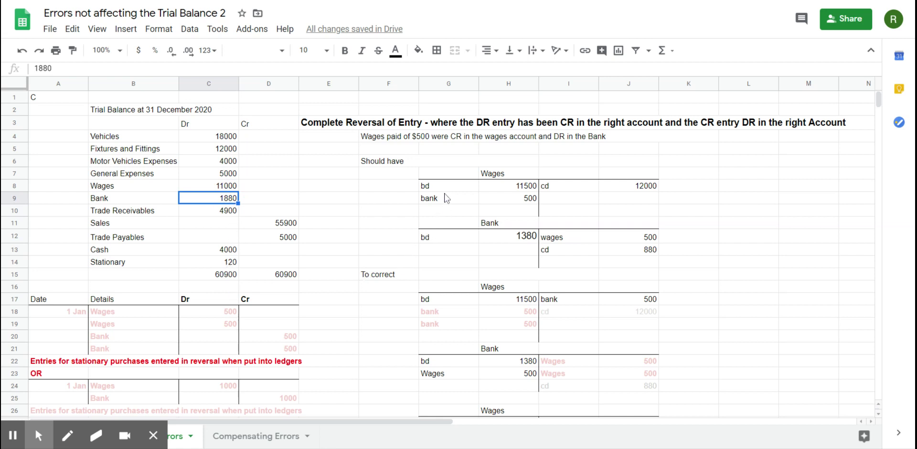
left_click(505, 190)
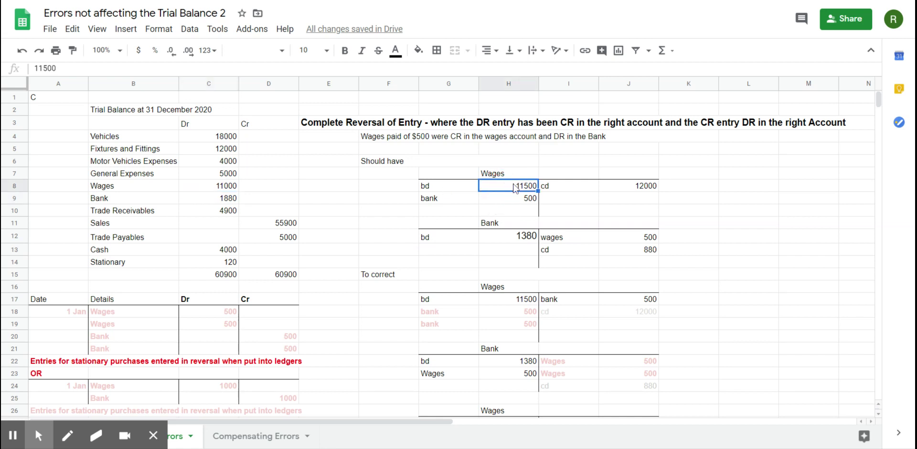
left_click(509, 206)
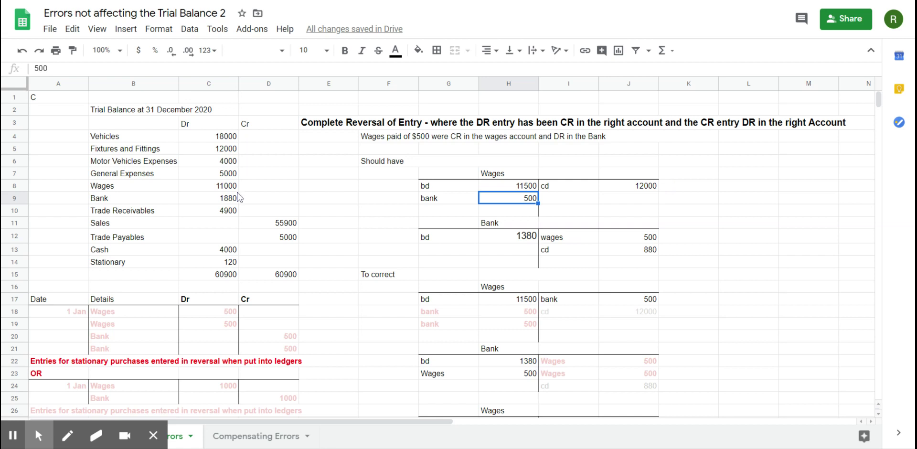
left_click(437, 243)
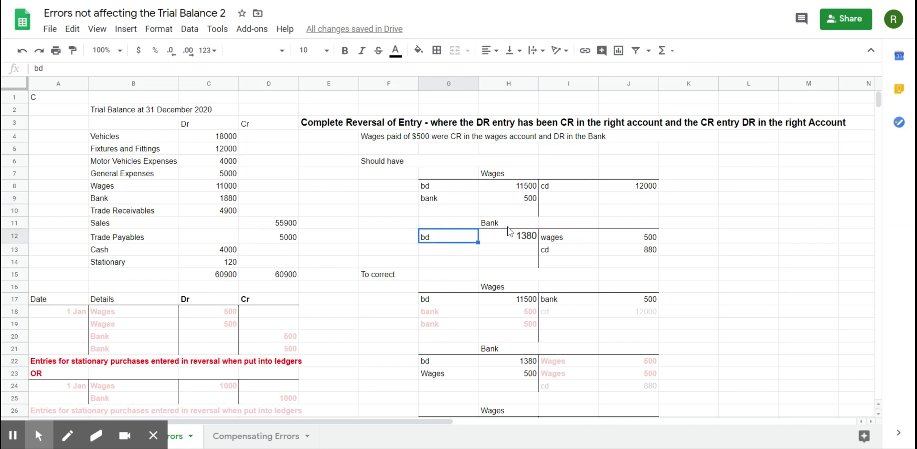
left_click(510, 241)
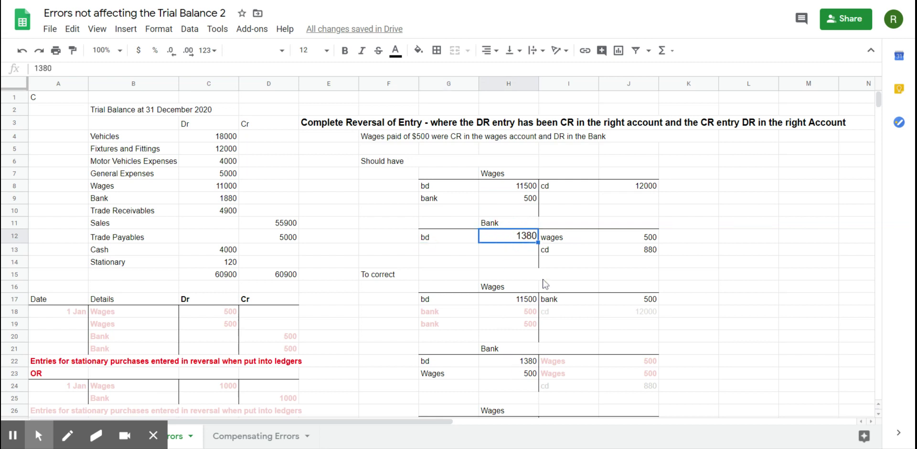
left_click(648, 239)
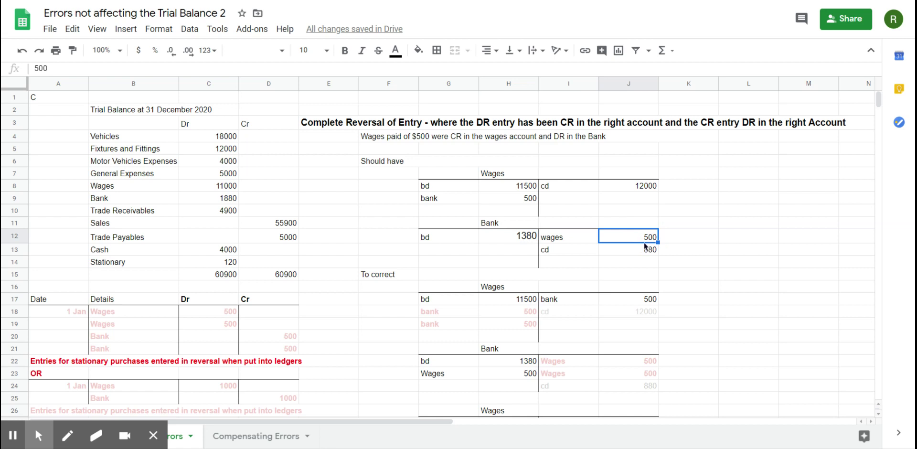
left_click(645, 251)
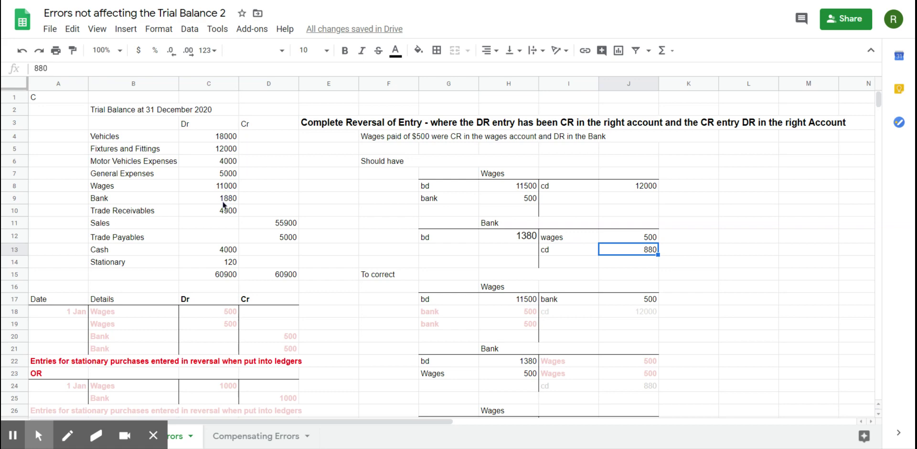
scroll(510, 320, "down", 1)
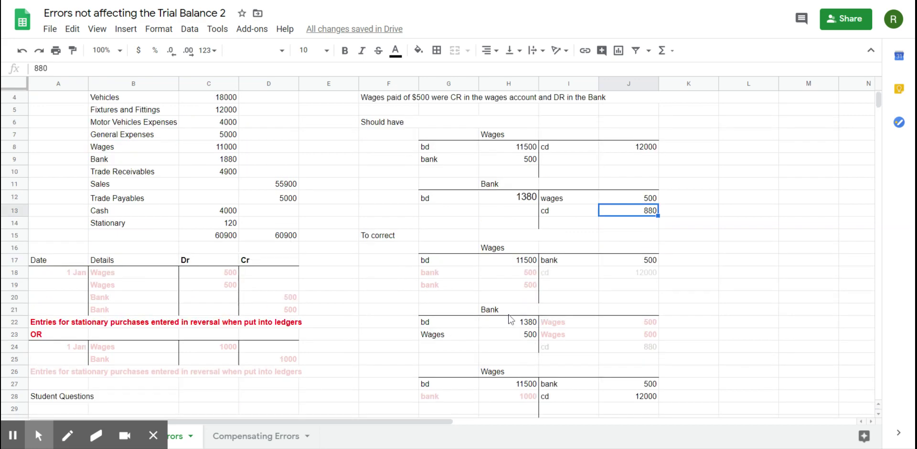
scroll(511, 320, "up", 1)
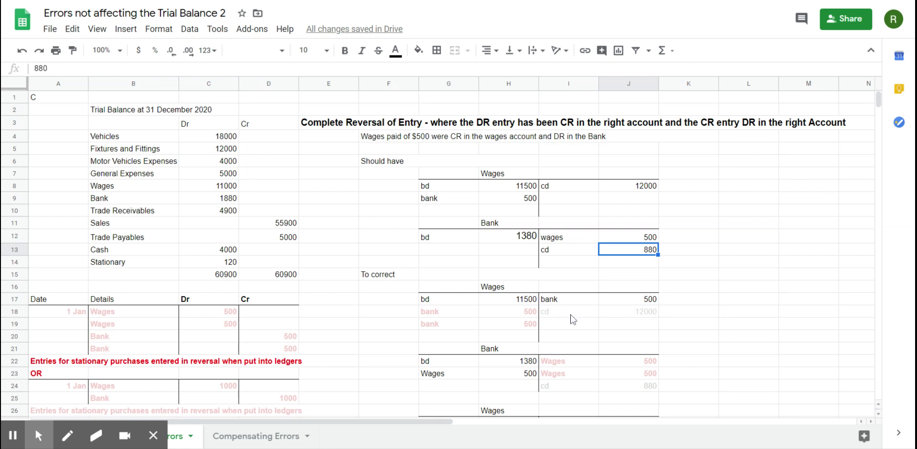
Step: Colour the first faded bank entry in the "To correct" Wages account and the first faded Wages entry in its Bank account red
left_click_drag(442, 317, 537, 312)
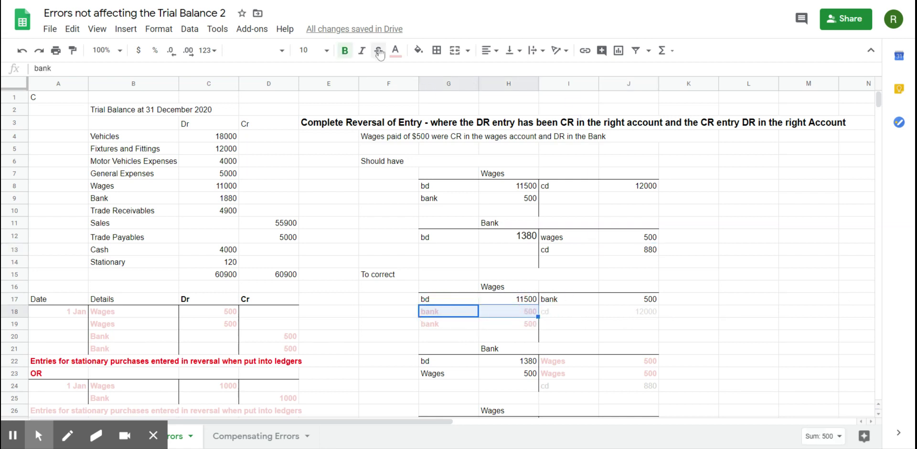
left_click(396, 50)
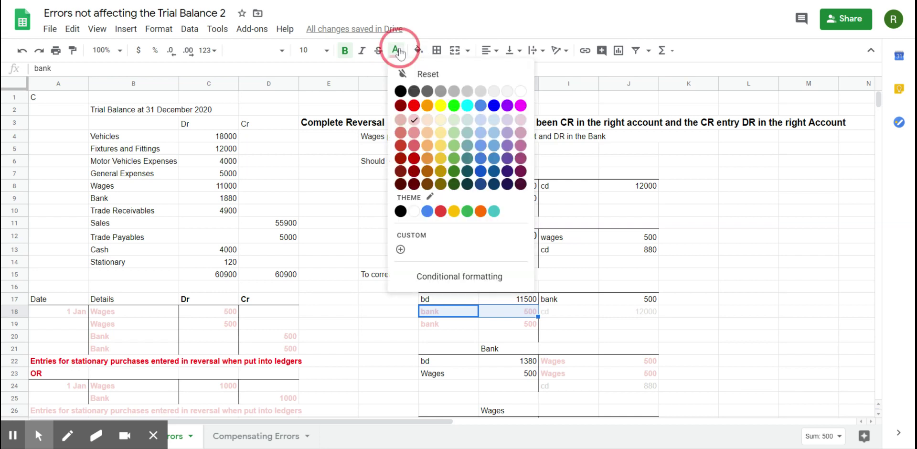
left_click(414, 109)
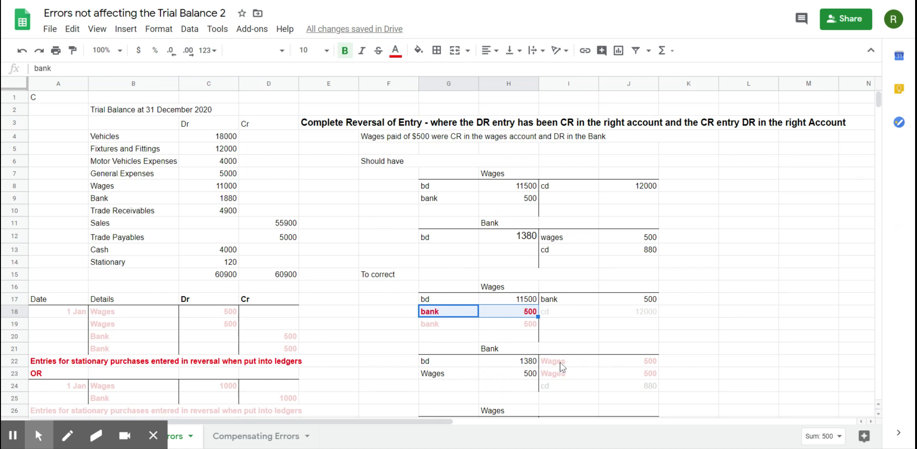
left_click_drag(563, 366, 620, 367)
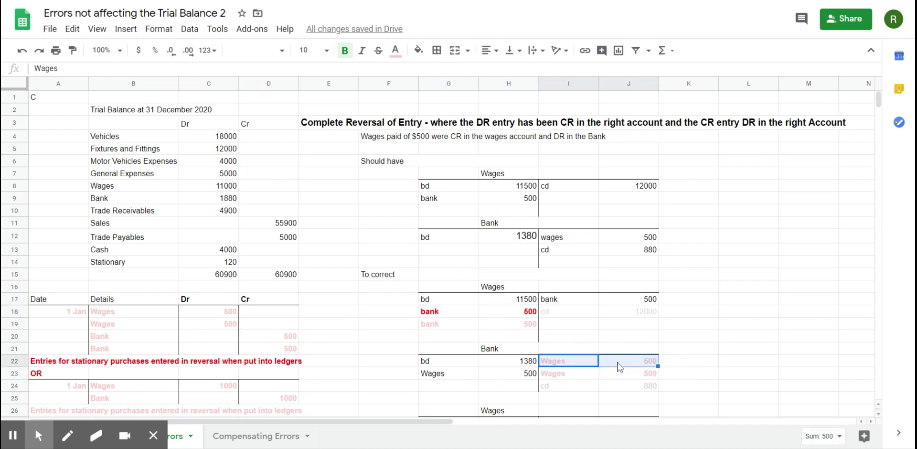
left_click(396, 51)
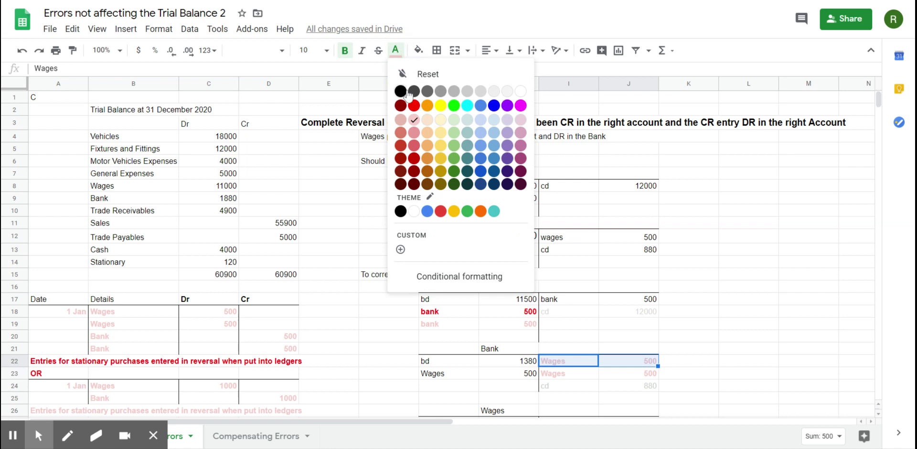
left_click(415, 106)
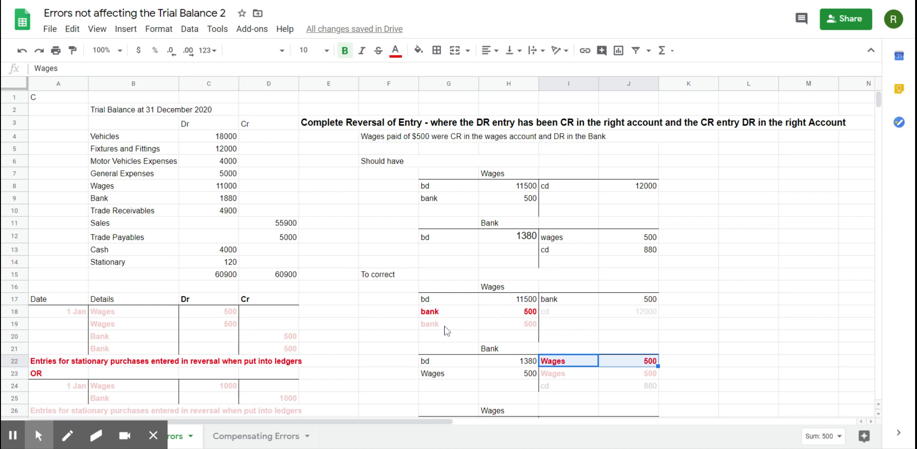
Step: Colour the second bank entry and the cd balance in the "To correct" Wages account red
left_click_drag(447, 331, 502, 325)
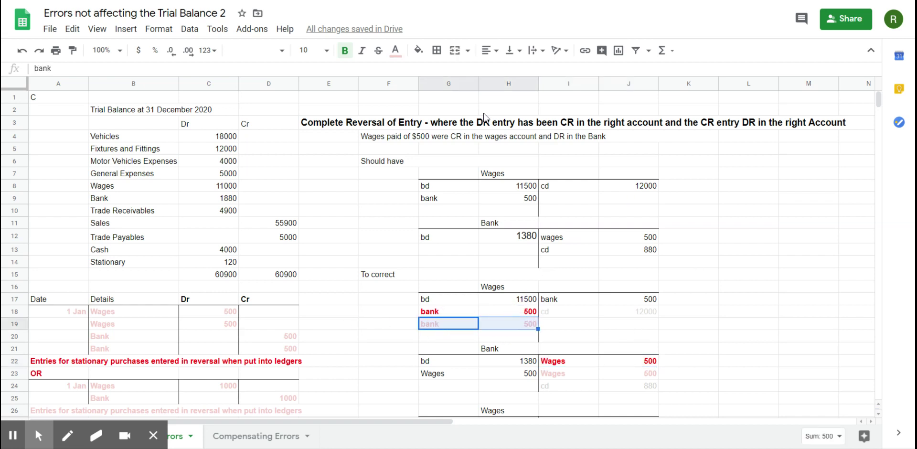
left_click(395, 49)
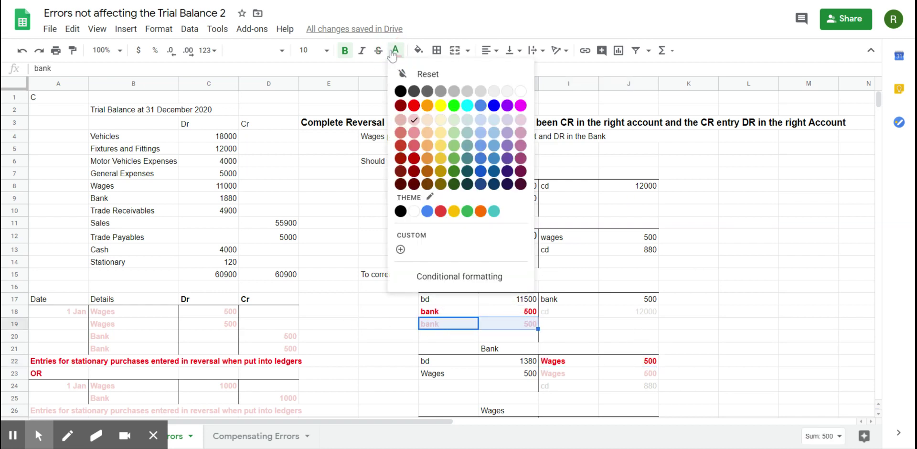
left_click(414, 105)
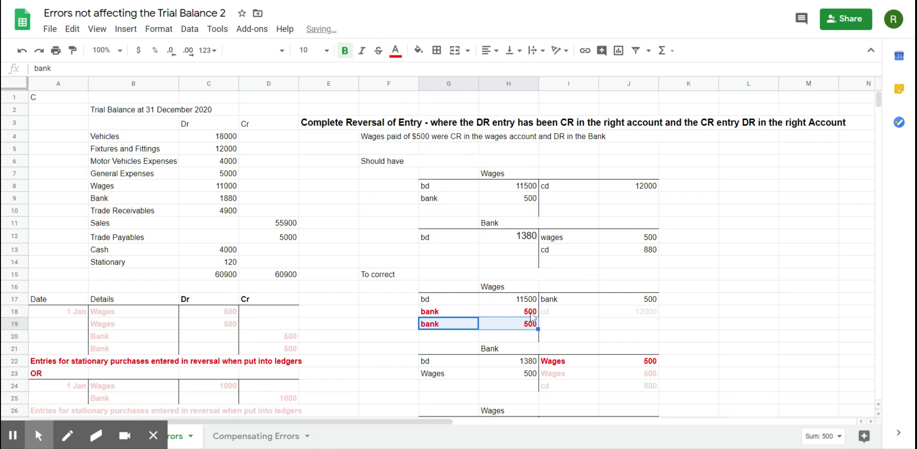
left_click(586, 313)
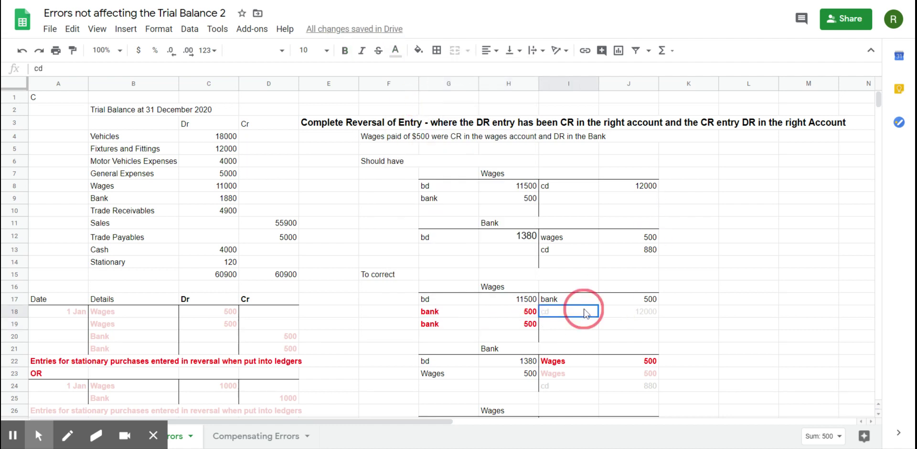
left_click_drag(585, 313, 614, 311)
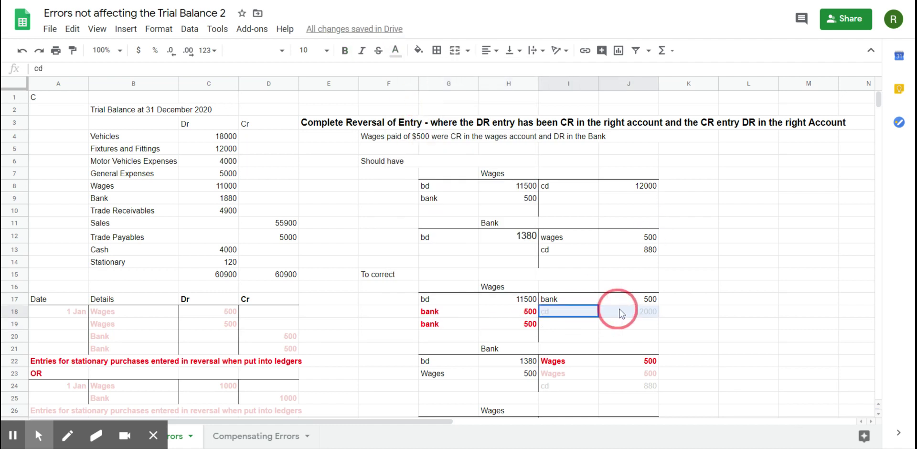
left_click(402, 54)
left_click(414, 108)
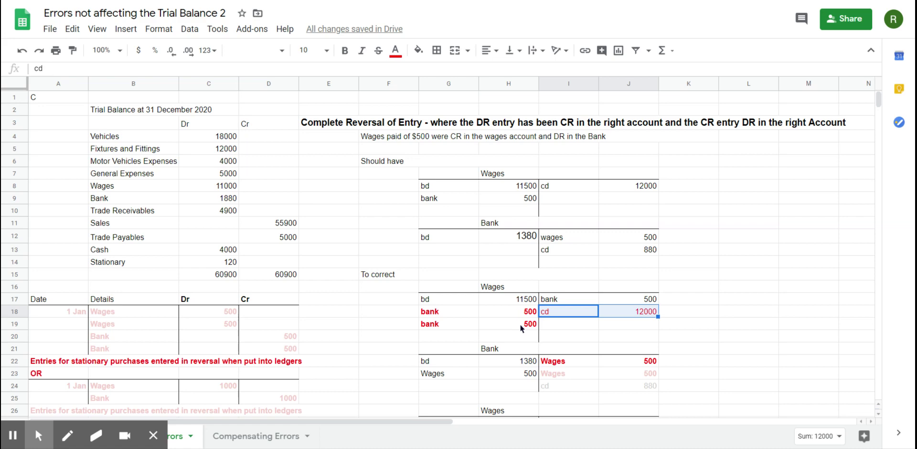
Step: Colour the second credit-side Wages entry and the cd balance in the "To correct" Bank account red
scroll(520, 324, "down", 1)
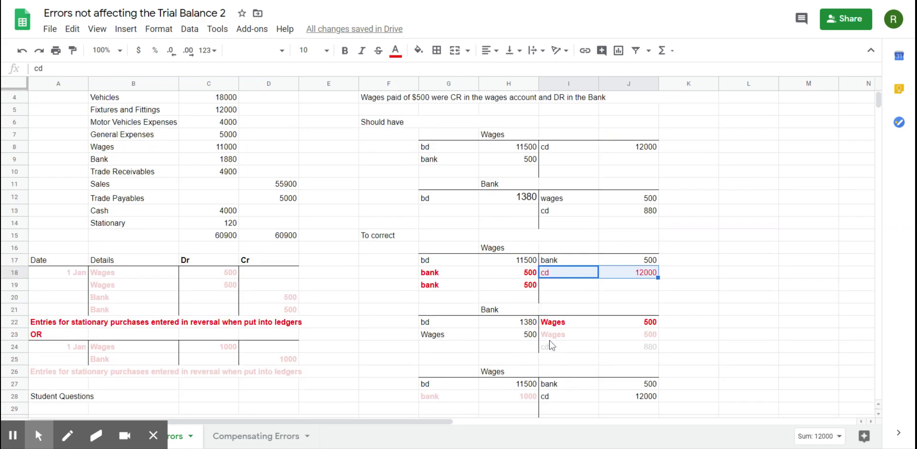
left_click_drag(554, 334, 636, 334)
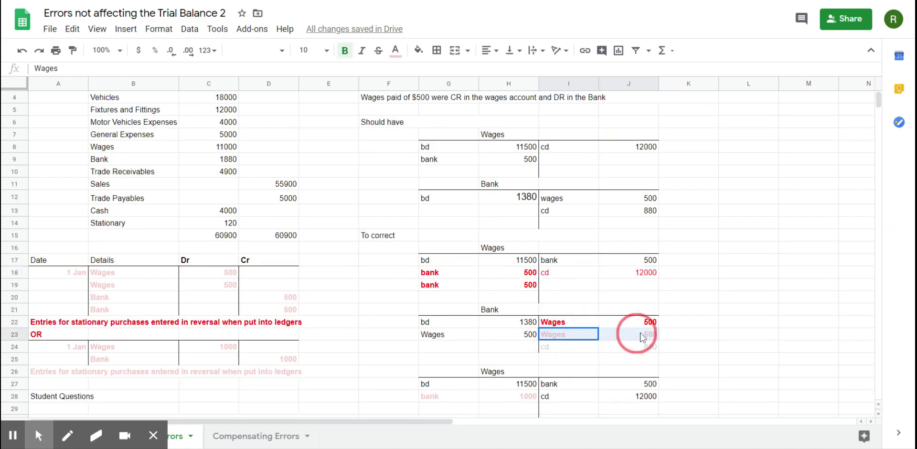
left_click(395, 56)
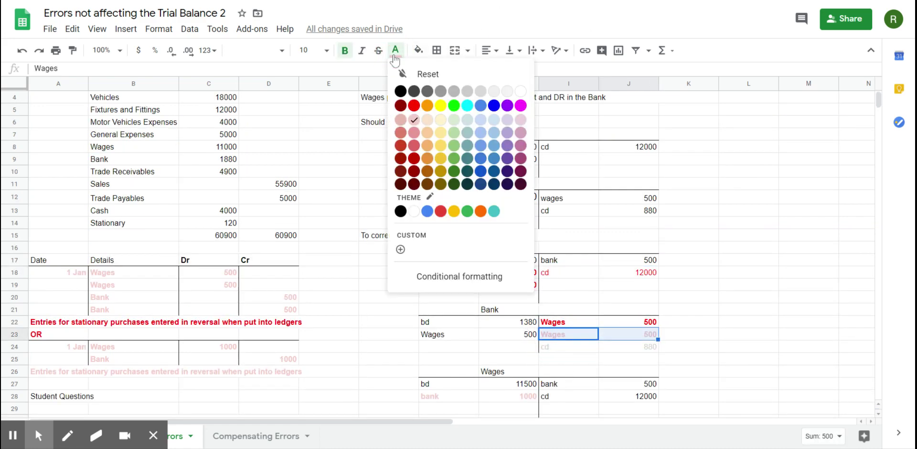
left_click(414, 106)
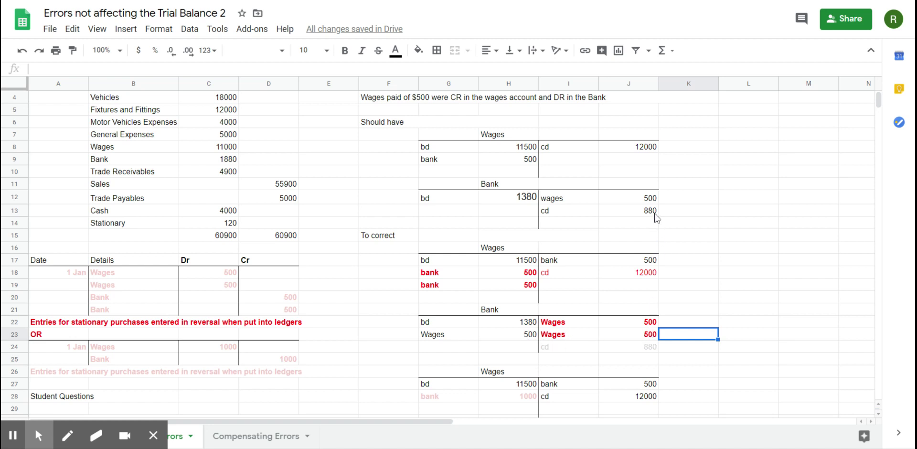
left_click_drag(554, 346, 631, 354)
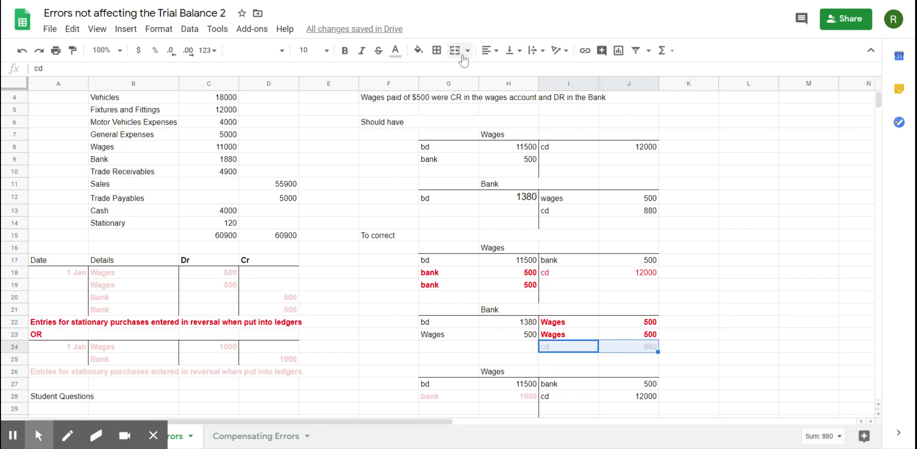
left_click(395, 51)
left_click(413, 105)
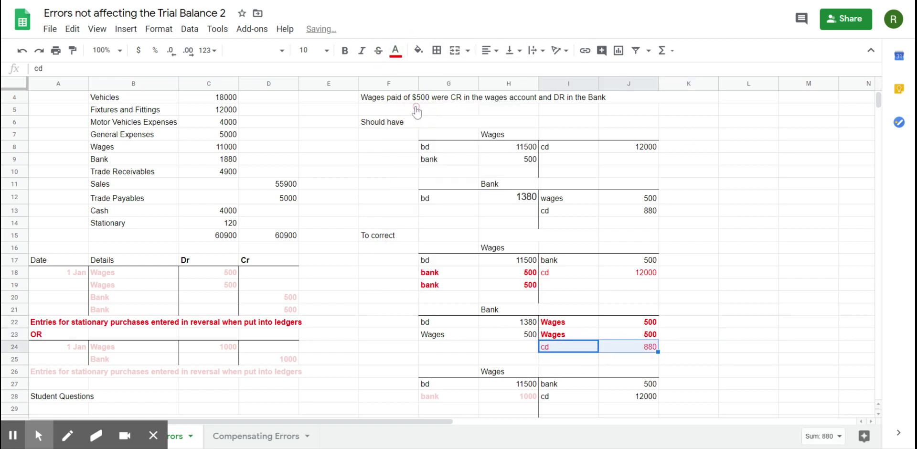
left_click(650, 361)
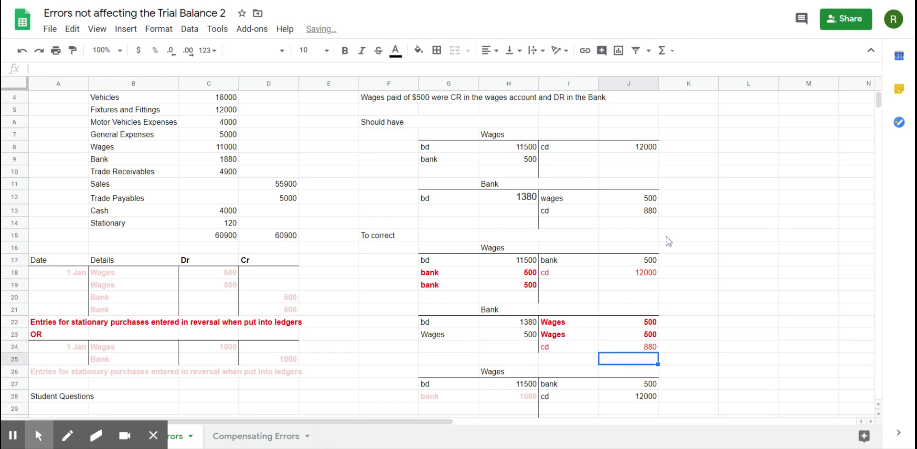
Step: Set the Wages debit balance in the trial balance to 12000
left_click(654, 216)
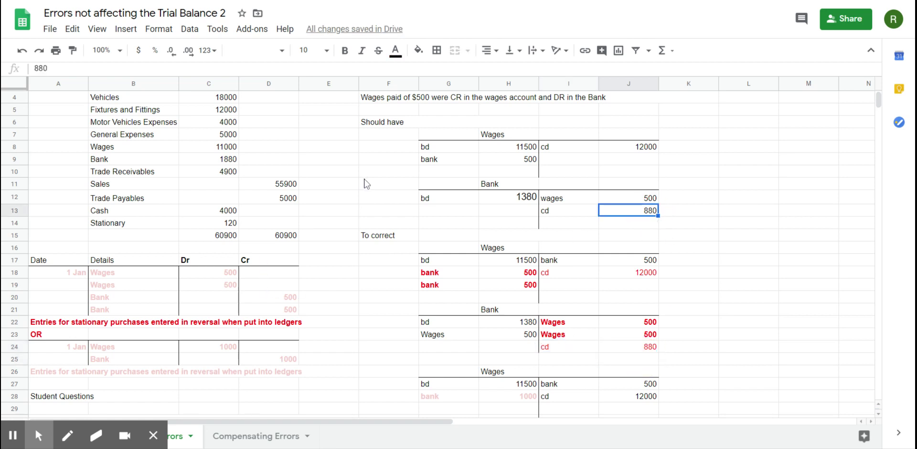
scroll(219, 228, "up", 1)
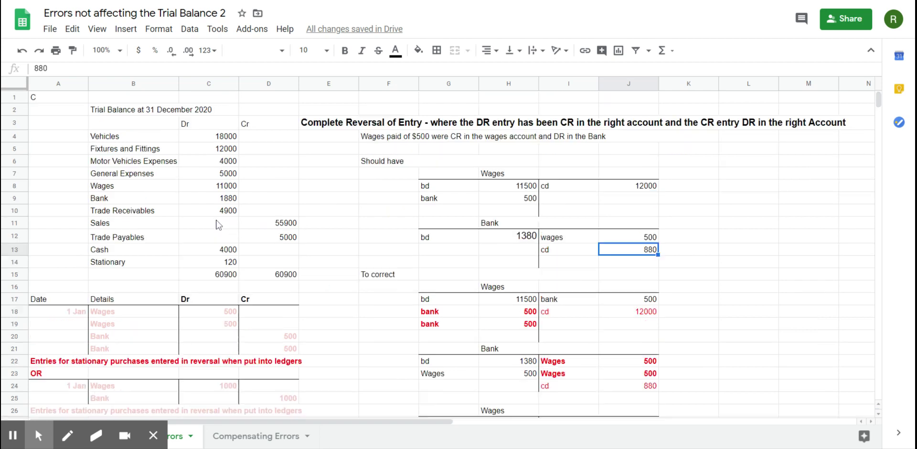
left_click(228, 190)
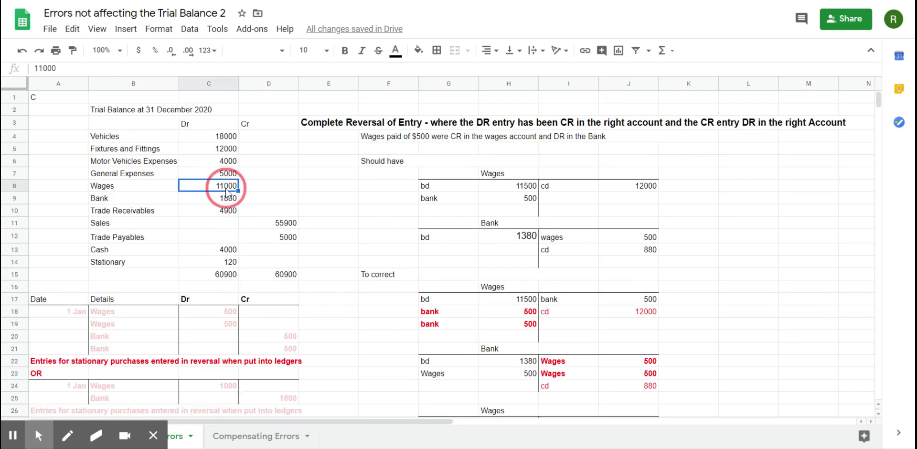
type("12000")
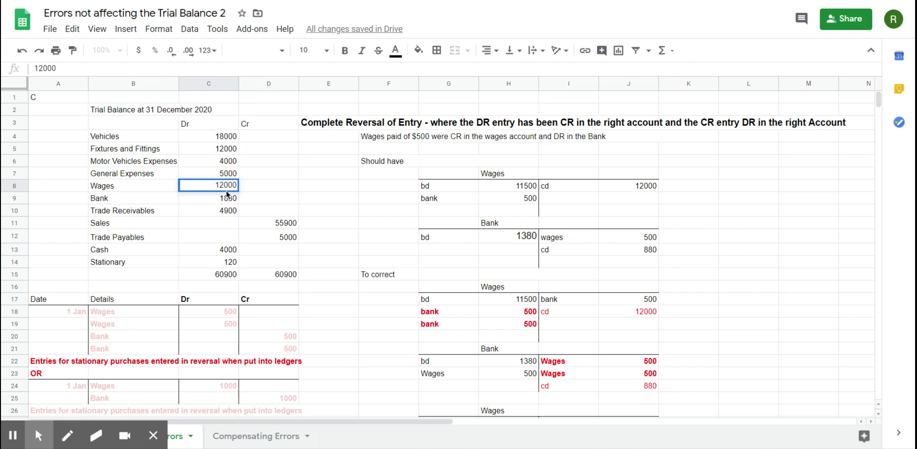
key("Return")
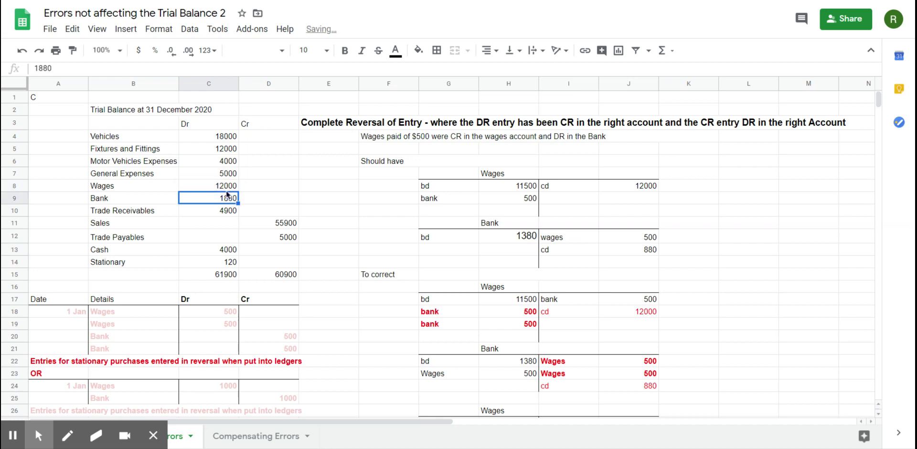
Step: Set the Bank debit balance in the trial balance to 880 and move down below the Dr total
type("88")
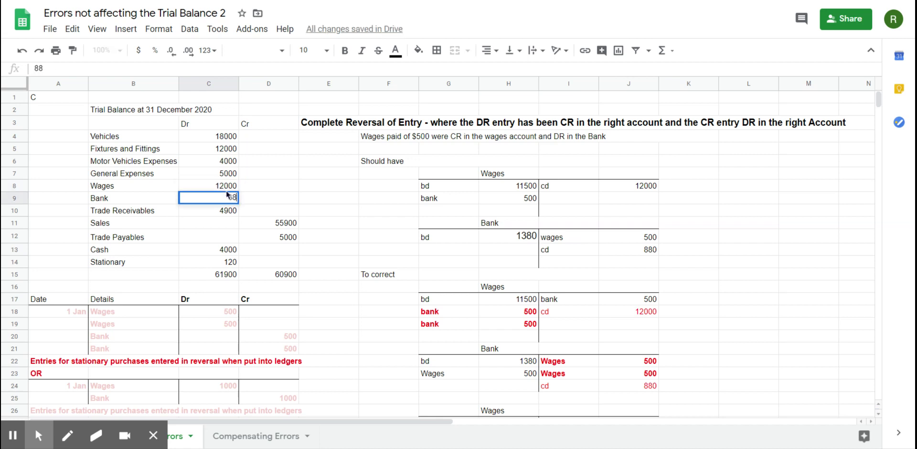
type("0")
key("Return")
key("Down")
key("Down")
key("Down")
key("Down")
key("Down")
key("Down")
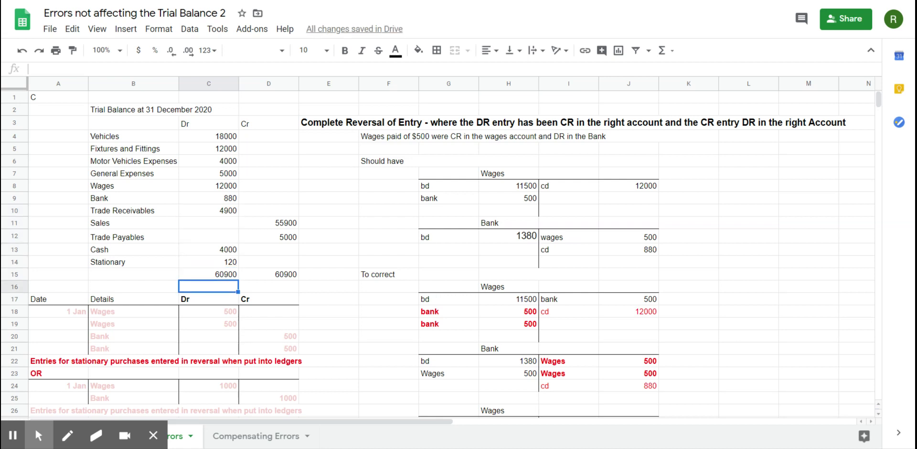
Step: Colour the 1 Jan date and both 500 Wages debit lines in the first correcting journal red
scroll(229, 195, "down", 1)
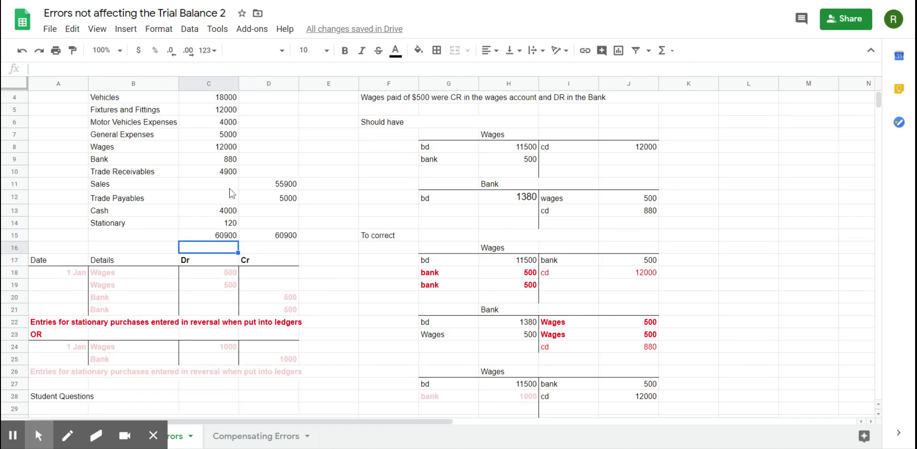
scroll(229, 195, "down", 1)
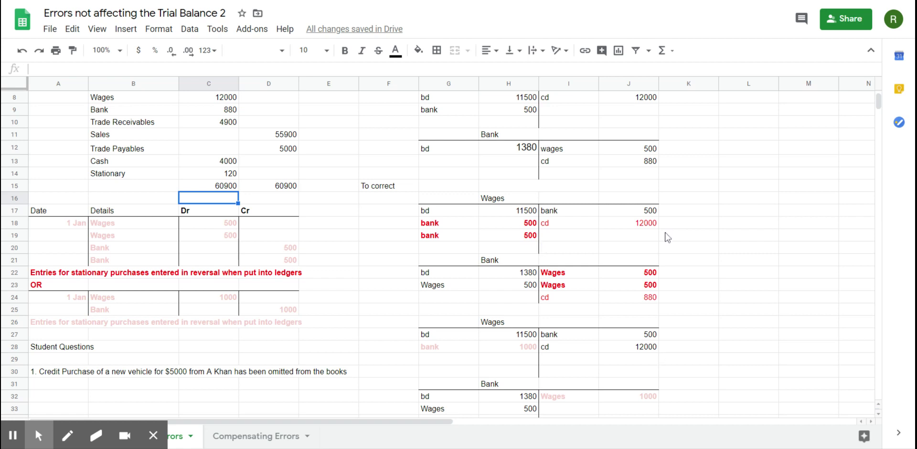
left_click_drag(82, 226, 210, 236)
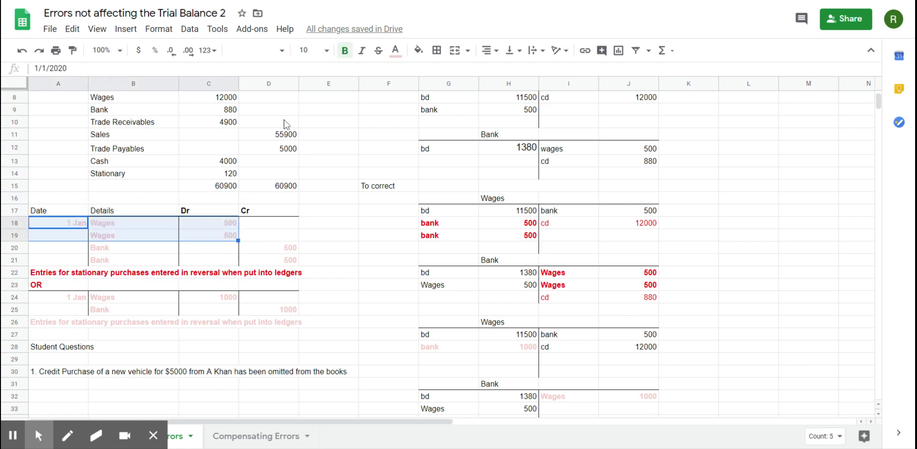
left_click(395, 51)
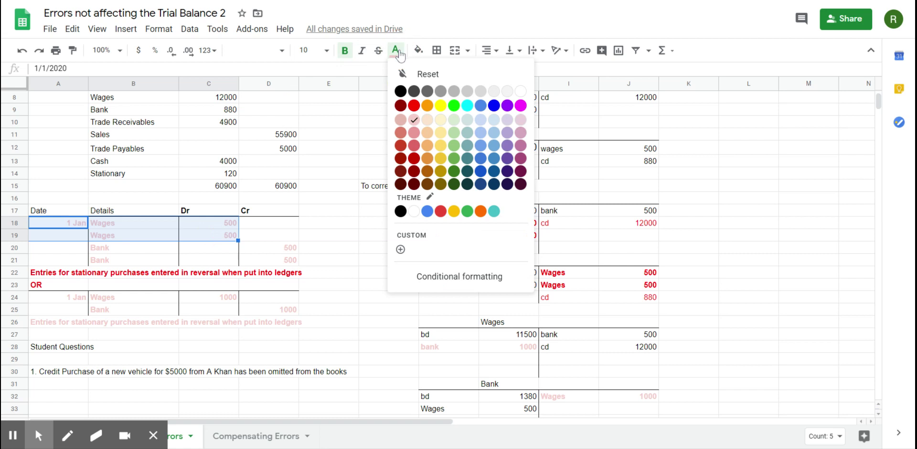
left_click(413, 105)
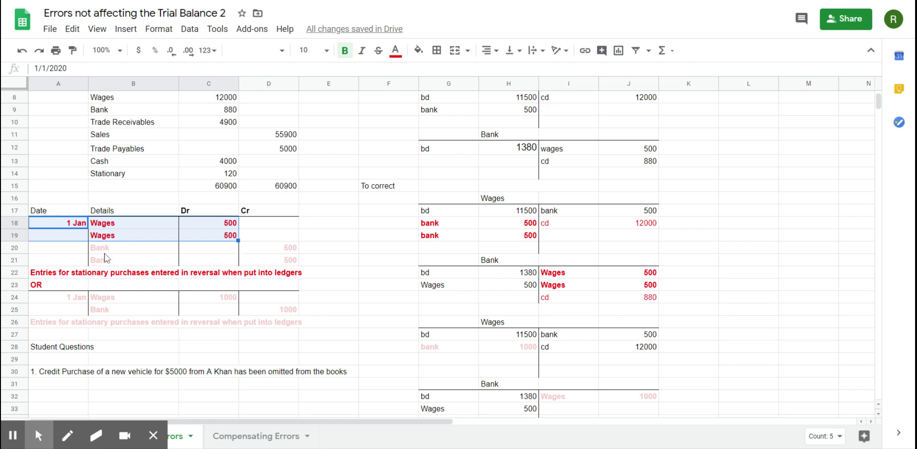
Step: Colour both 500 Bank credit lines in the first correcting journal red
left_click_drag(106, 252, 267, 262)
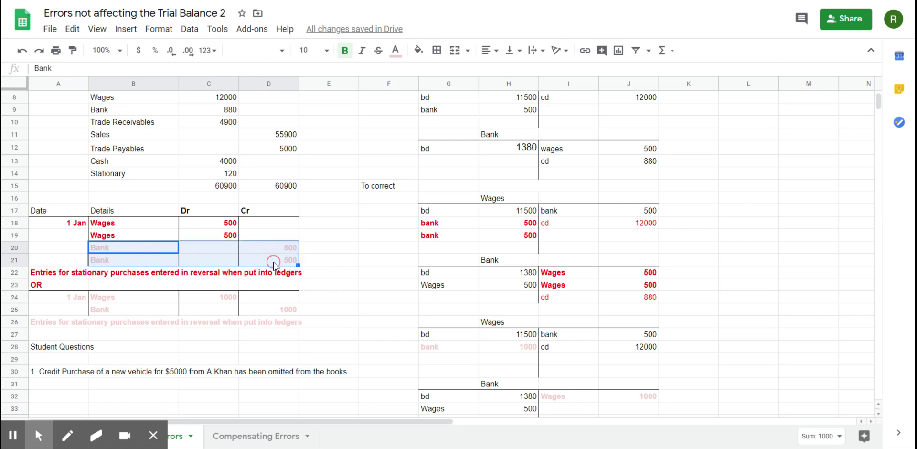
left_click(395, 50)
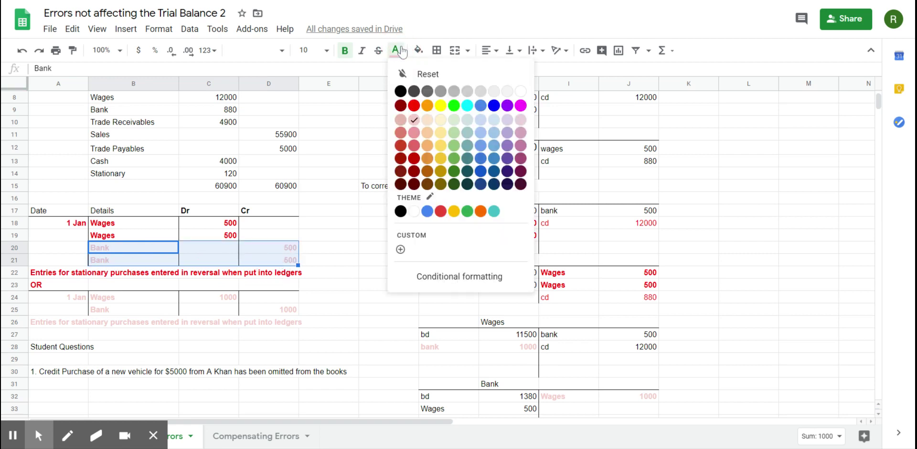
left_click(414, 105)
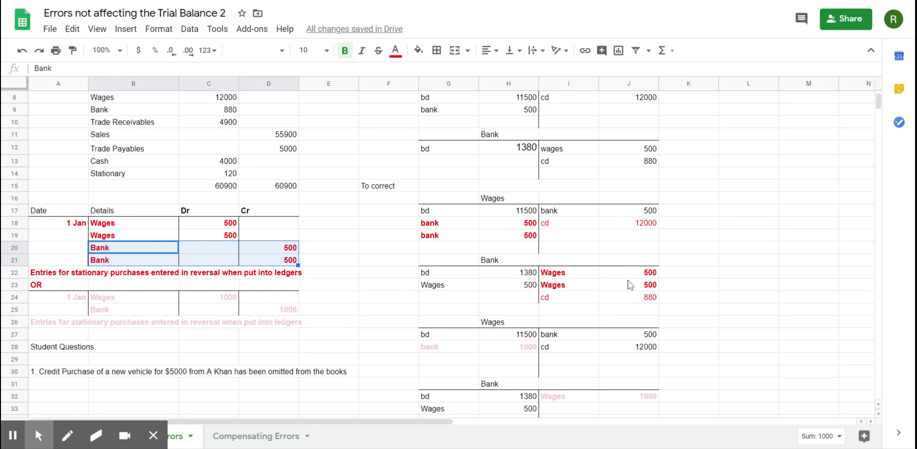
left_click(292, 273)
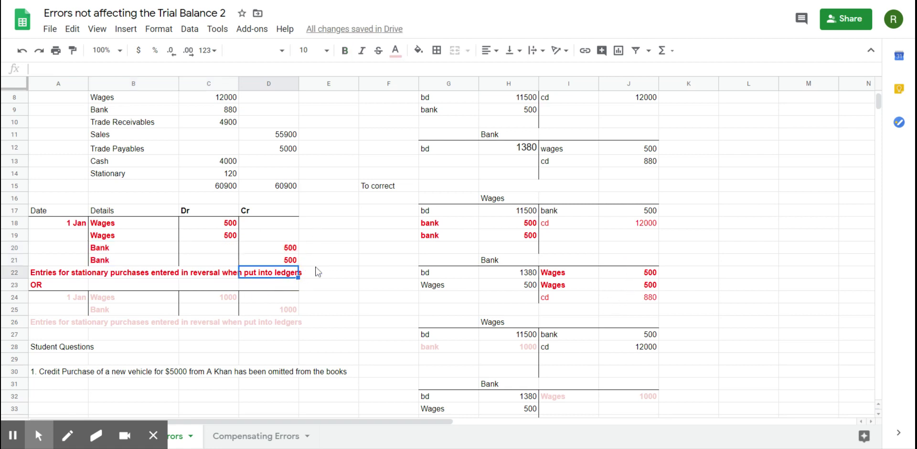
left_click(318, 272)
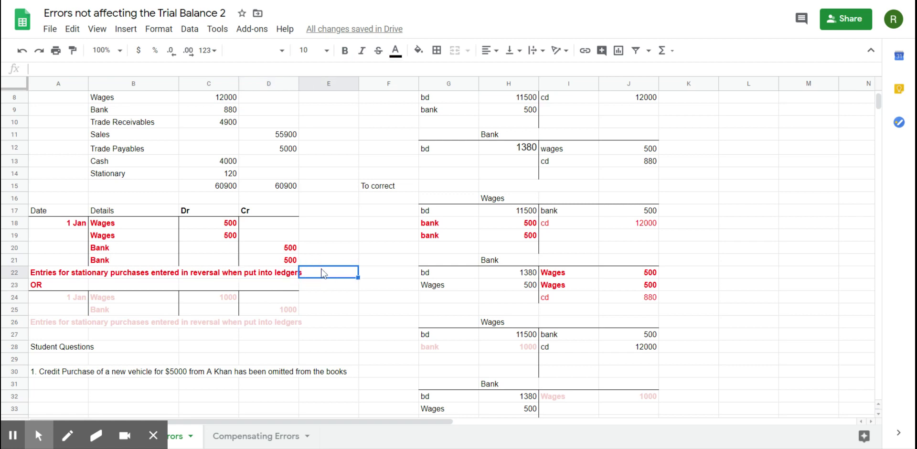
Step: Colour the 1 Jan Wages debit line of 1000 in the alternative journal below "OR" red
scroll(323, 272, "down", 2)
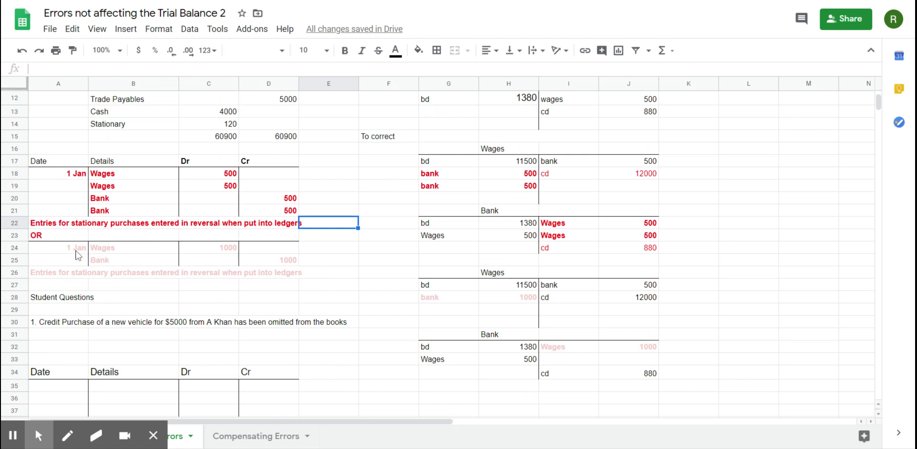
left_click_drag(78, 255, 218, 251)
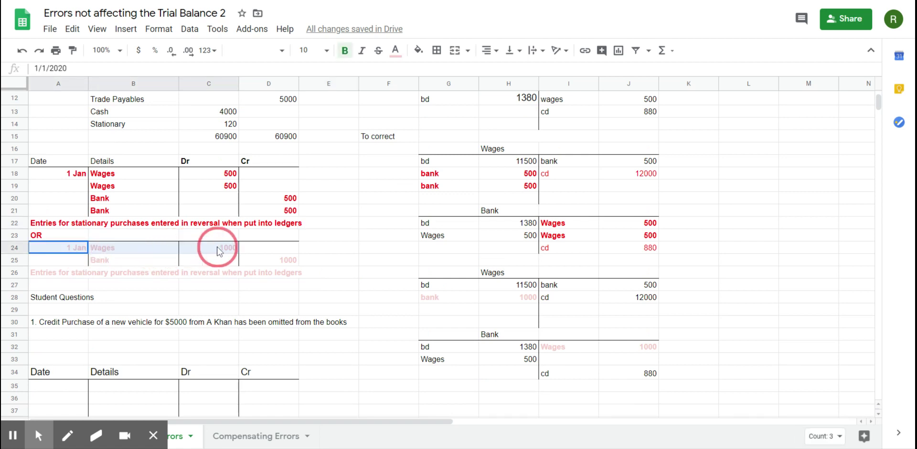
left_click(396, 51)
left_click(414, 105)
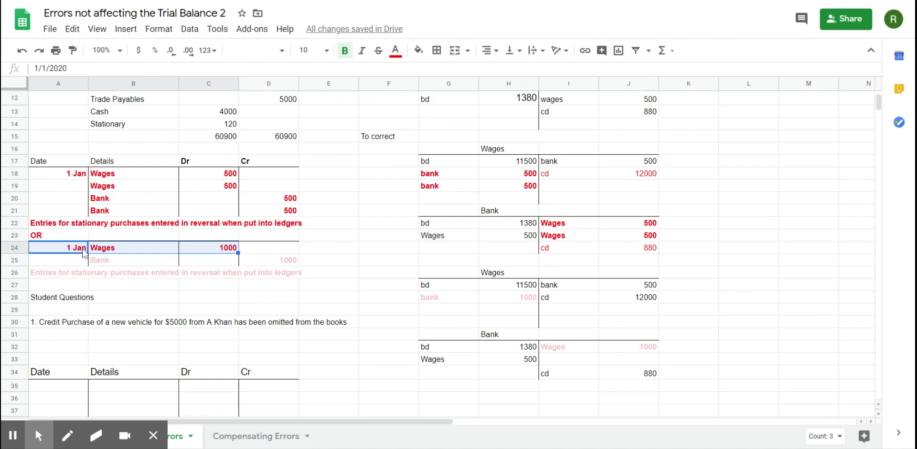
left_click(222, 253)
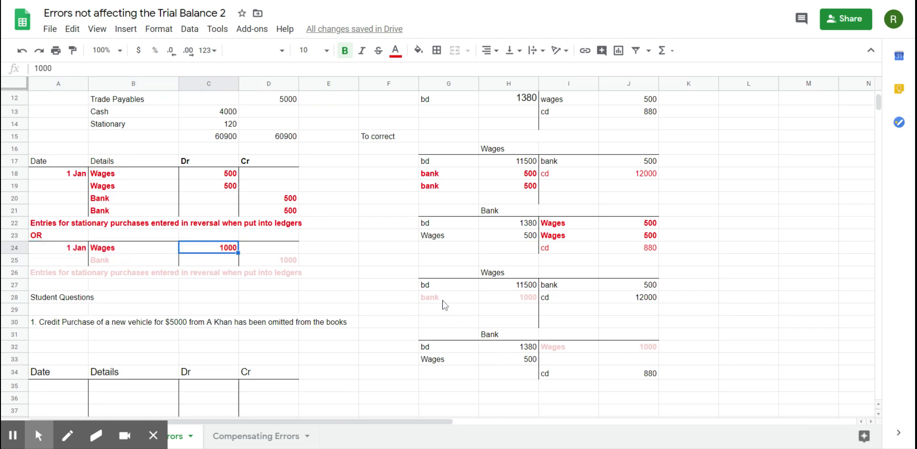
Step: Colour the 1000 bank entry on the debit side of the alternative Wages account red
left_click_drag(447, 297, 488, 297)
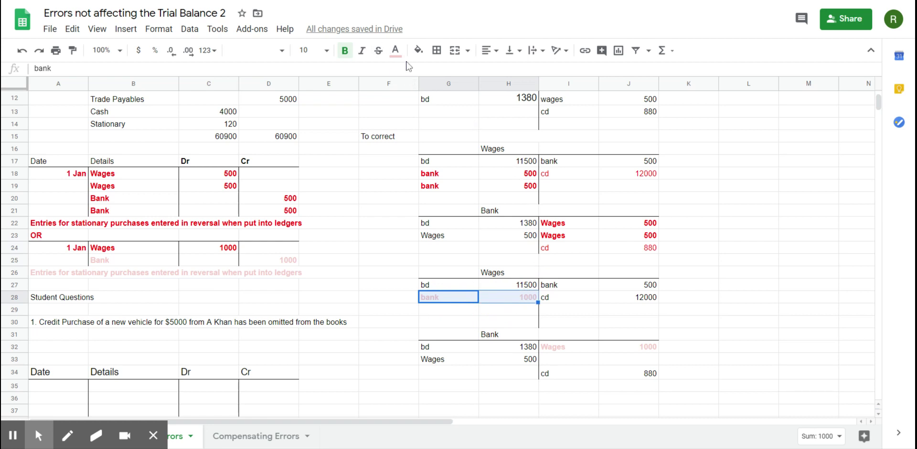
left_click(396, 51)
left_click(413, 105)
Step: Colour the Bank credit line of 1000 in the alternative journal red
left_click_drag(110, 260, 258, 262)
left_click(396, 51)
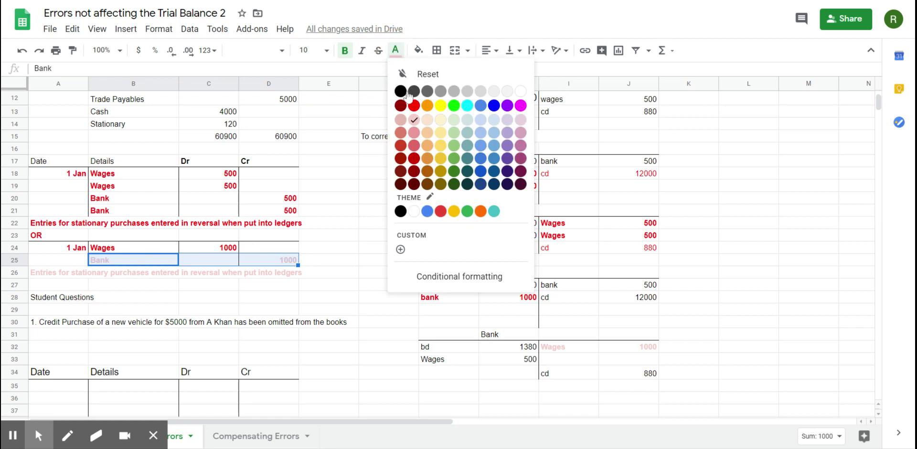
left_click(415, 116)
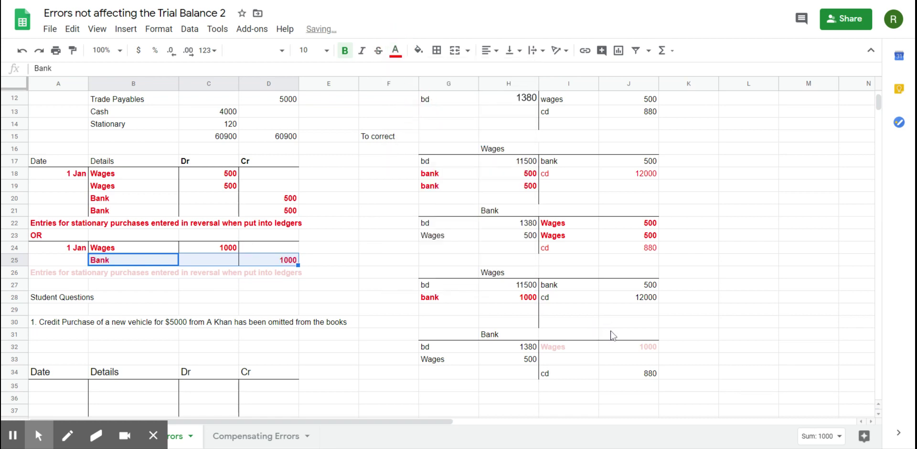
Step: Colour the 1000 Wages entry on the credit side of the alternative Bank account red
left_click_drag(562, 352, 629, 356)
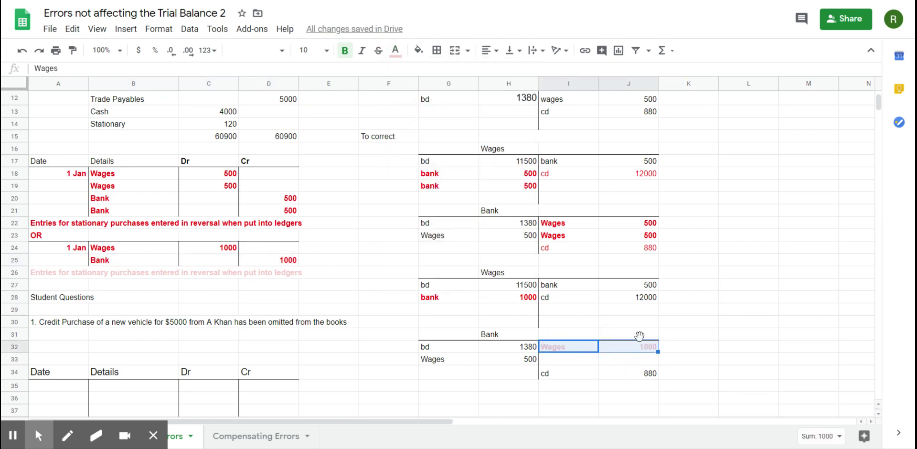
left_click(395, 51)
left_click(417, 103)
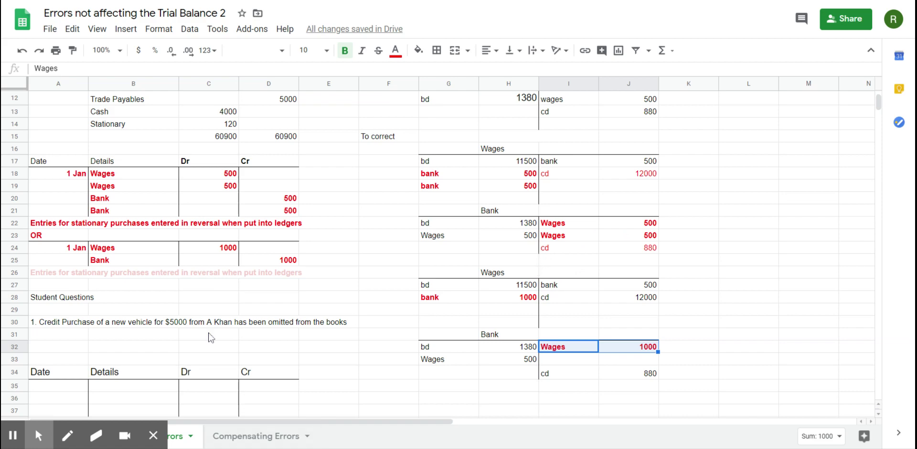
scroll(182, 357, "down", 5)
scroll(180, 353, "up", 8)
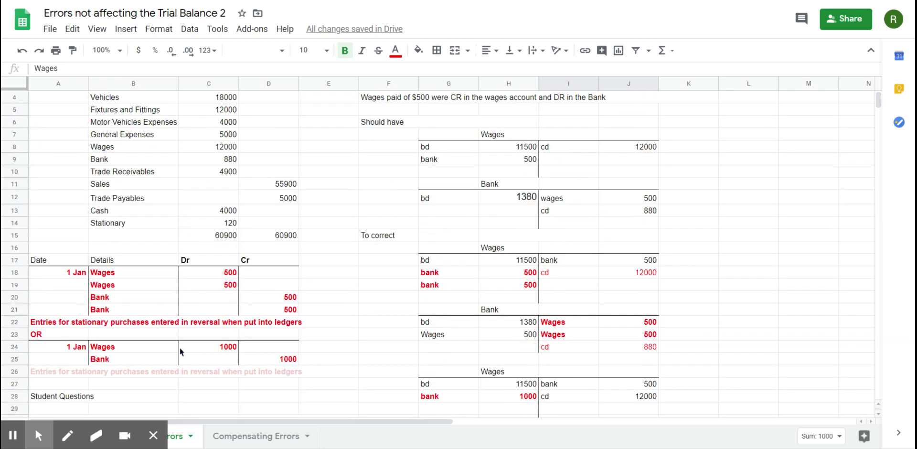
Step: Open the Compensating Errors sheet and review the descriptions of the wages undercast and the unposted cash sale
left_click(256, 436)
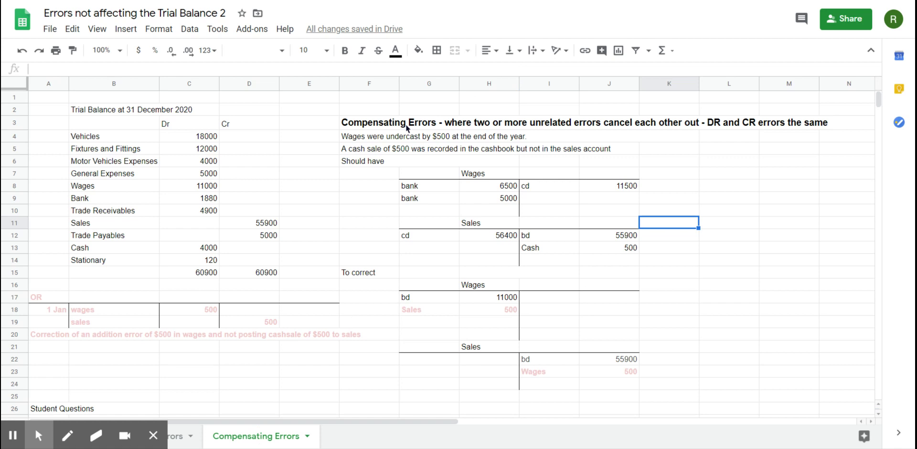
left_click(378, 139)
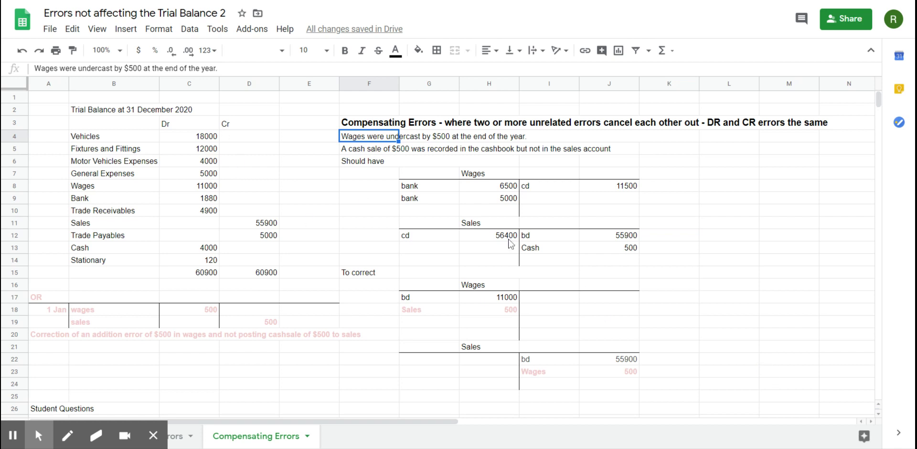
scroll(435, 214, "down", 1)
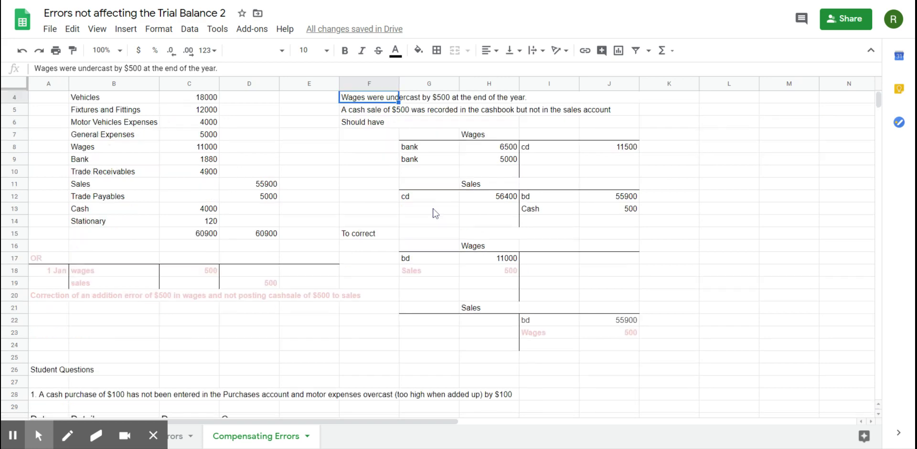
scroll(436, 214, "up", 1)
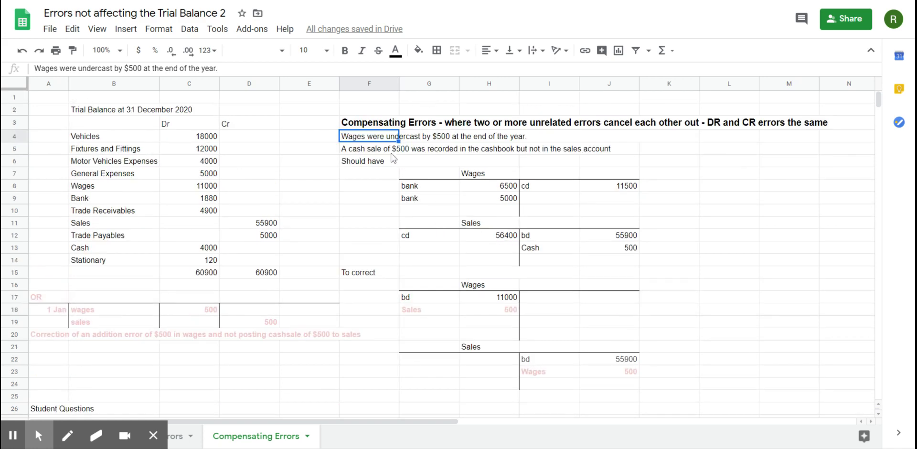
left_click(373, 152)
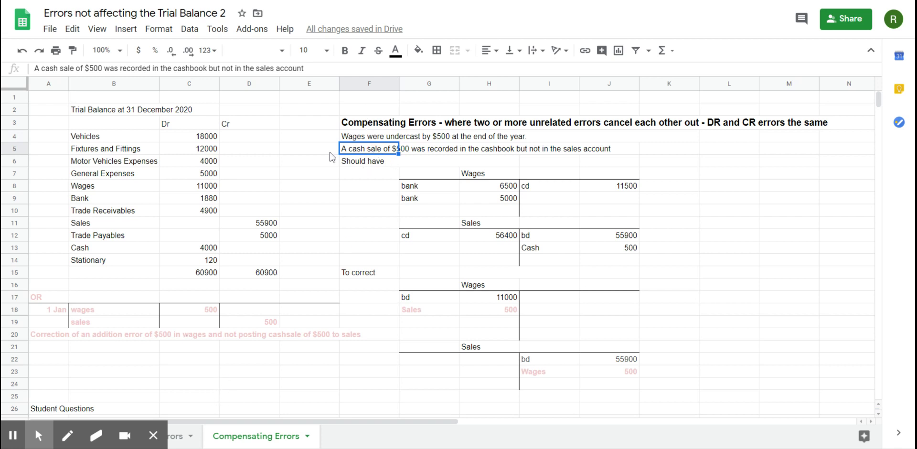
Step: Compare the entries and balances of the "Should have" Wages and Sales accounts with those in the "To correct" accounts
left_click(496, 195)
left_click(496, 204)
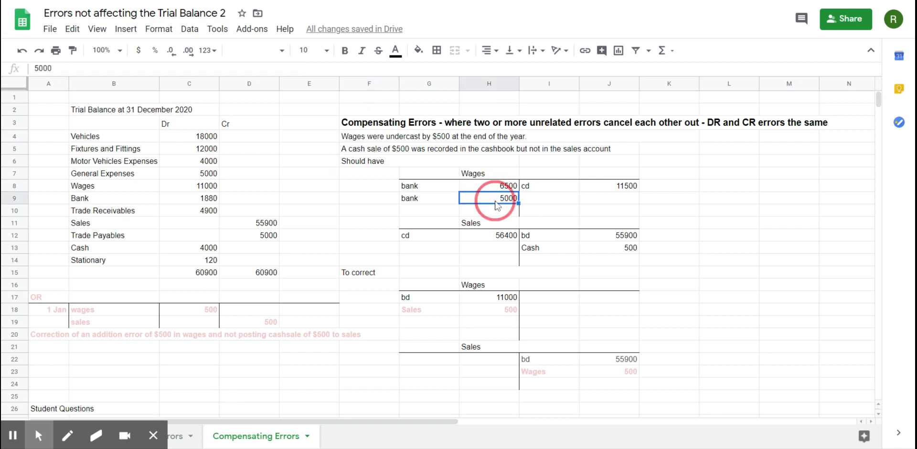
left_click(630, 187)
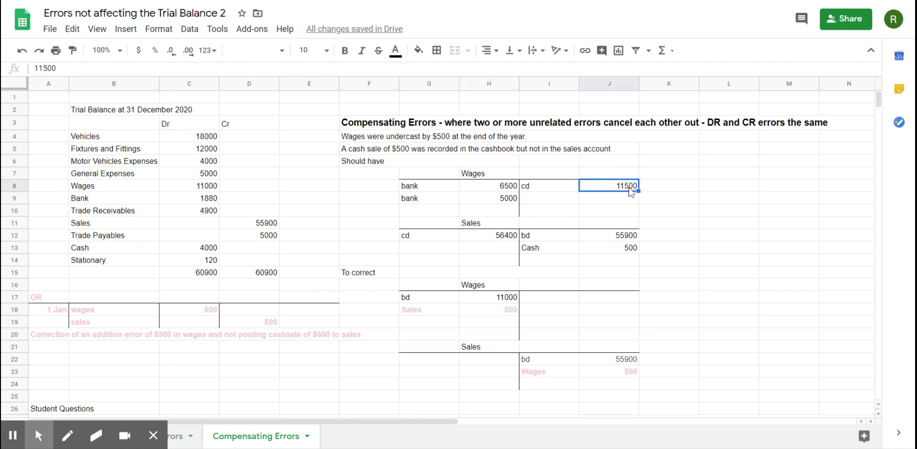
left_click(507, 300)
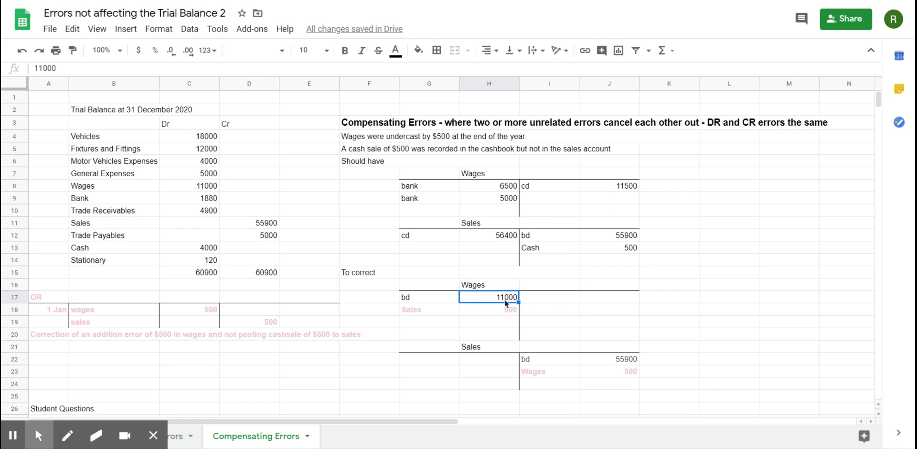
left_click(416, 239)
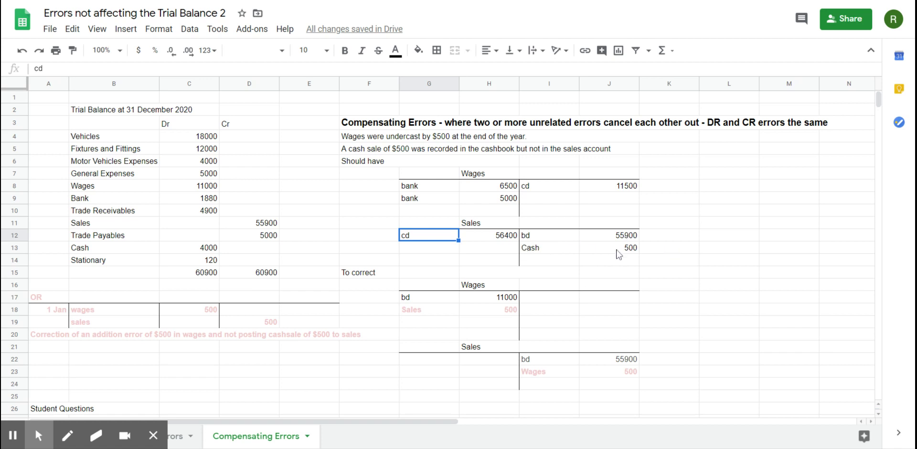
left_click(500, 241)
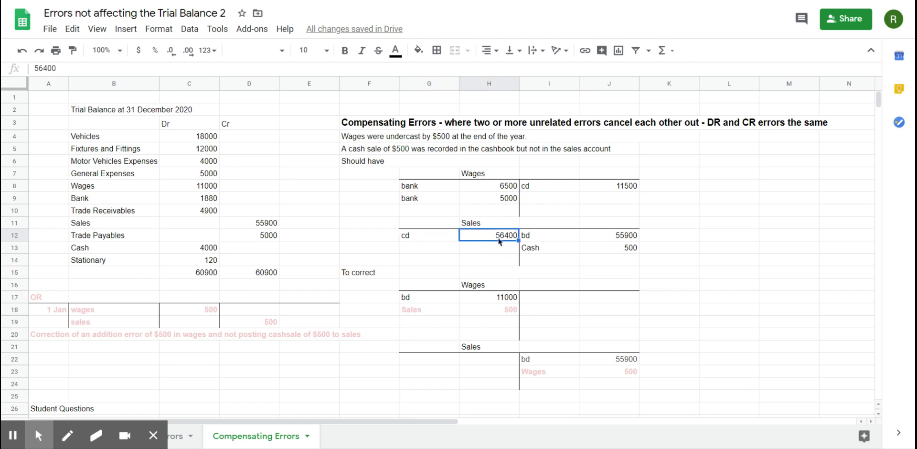
left_click(563, 363)
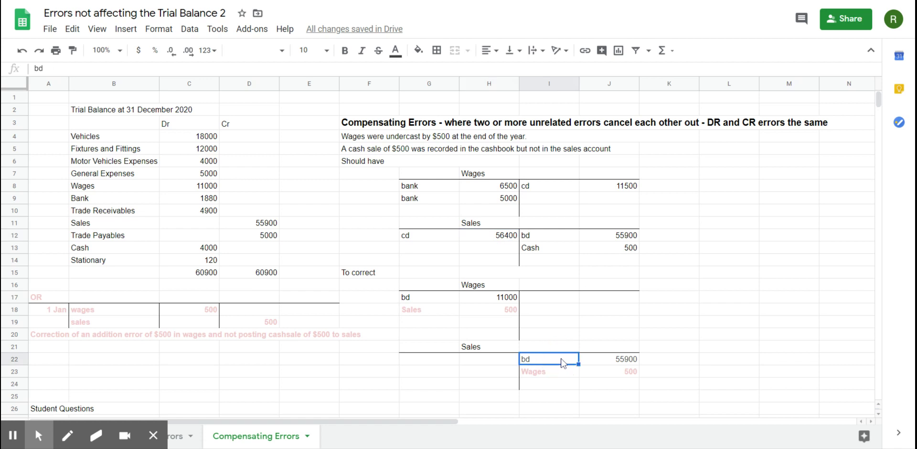
left_click(627, 362)
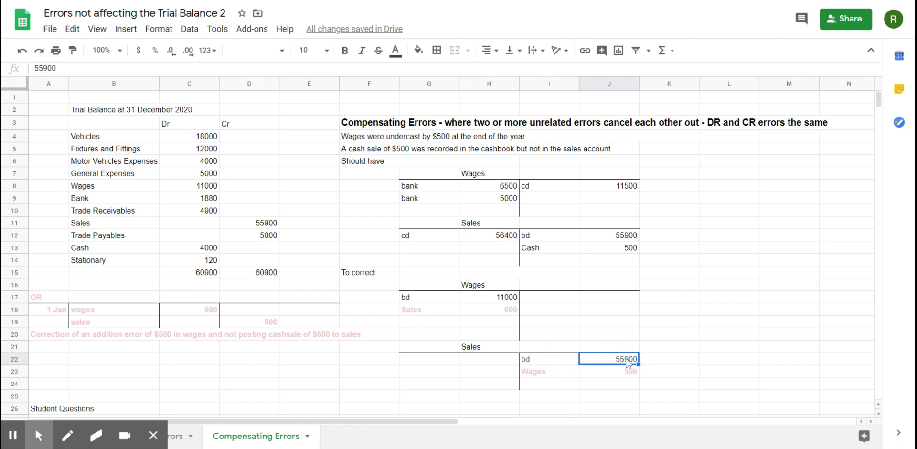
Step: Replace the Wages label of the 500 credit entry in the "To correct" Sales account with "cash"
left_click(562, 377)
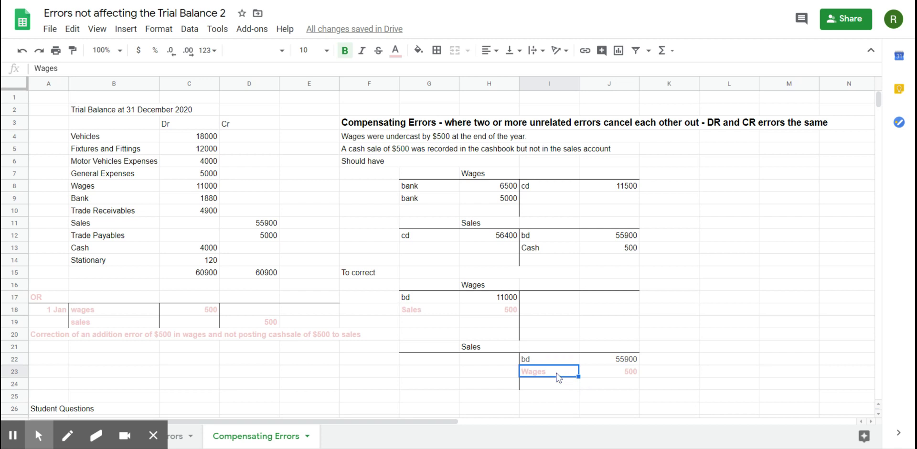
type("va")
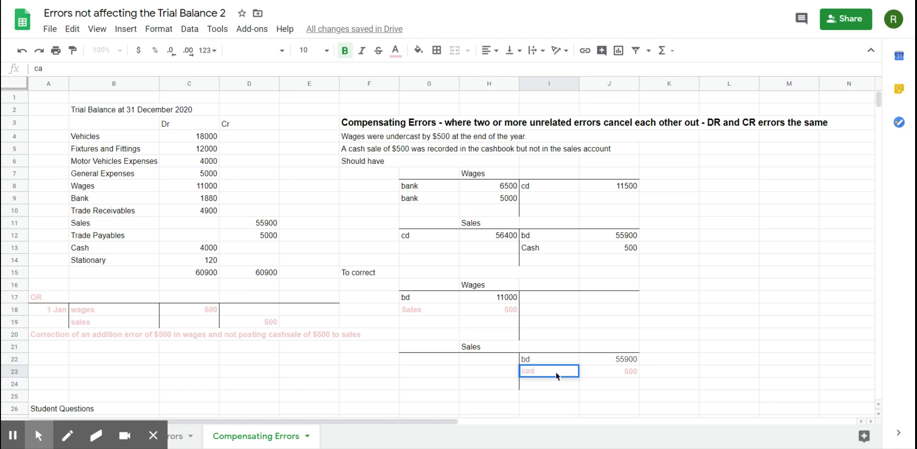
type("sh")
key("Return")
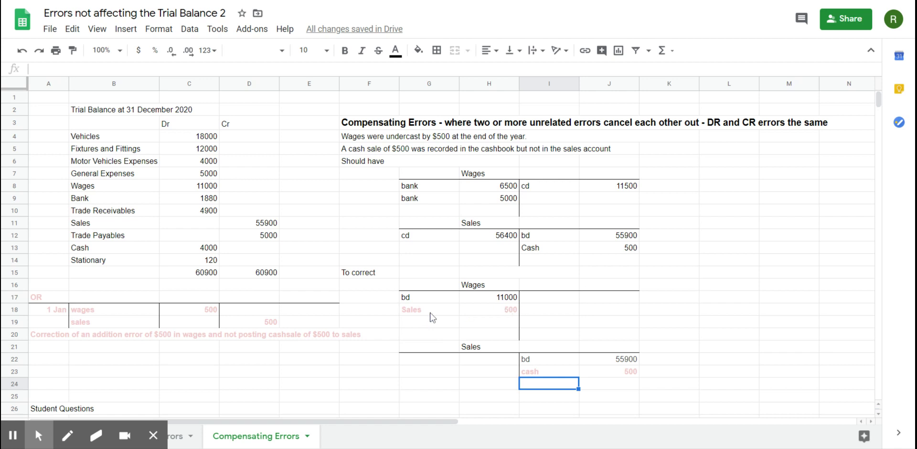
Step: Colour the Sales 500 debit entry in the "To correct" Wages account red
left_click(450, 314)
left_click_drag(449, 313, 510, 312)
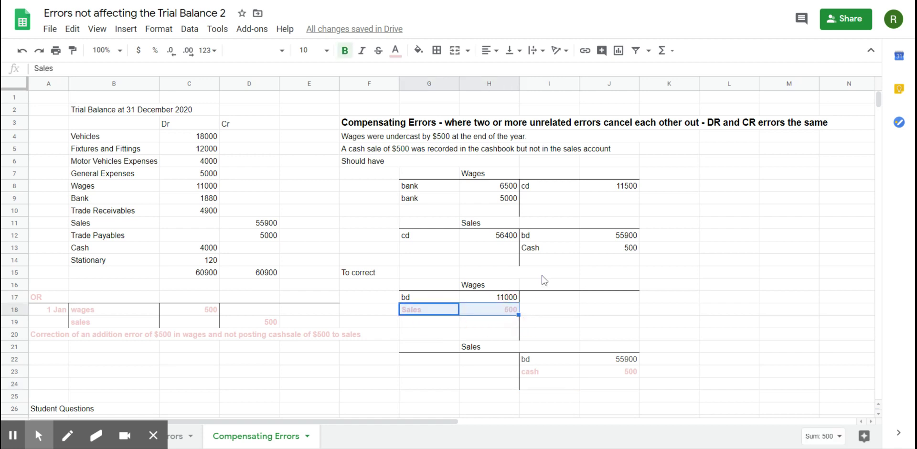
left_click(395, 50)
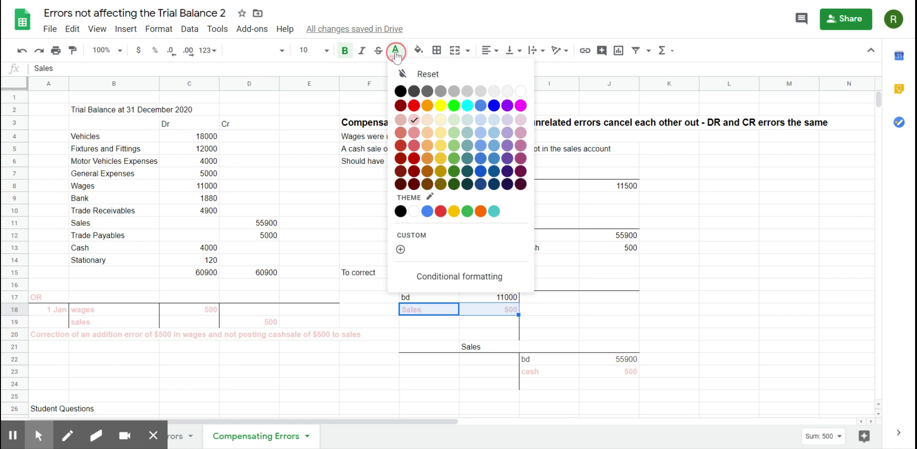
left_click(413, 108)
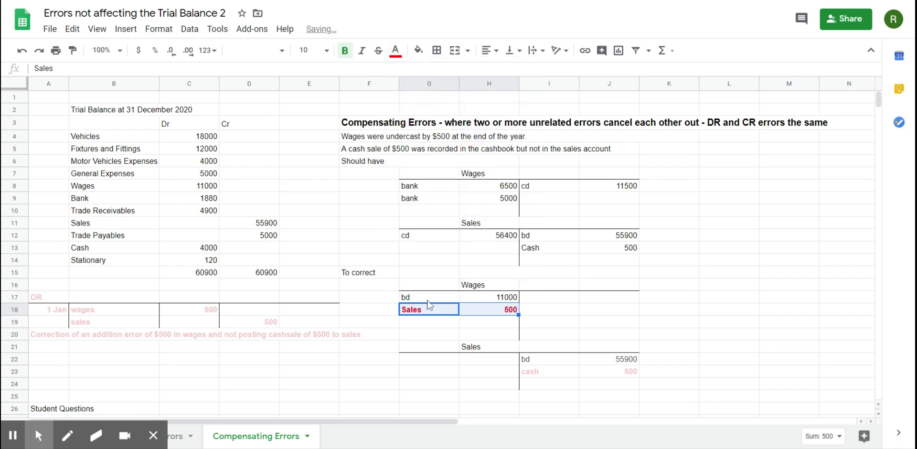
left_click(419, 317)
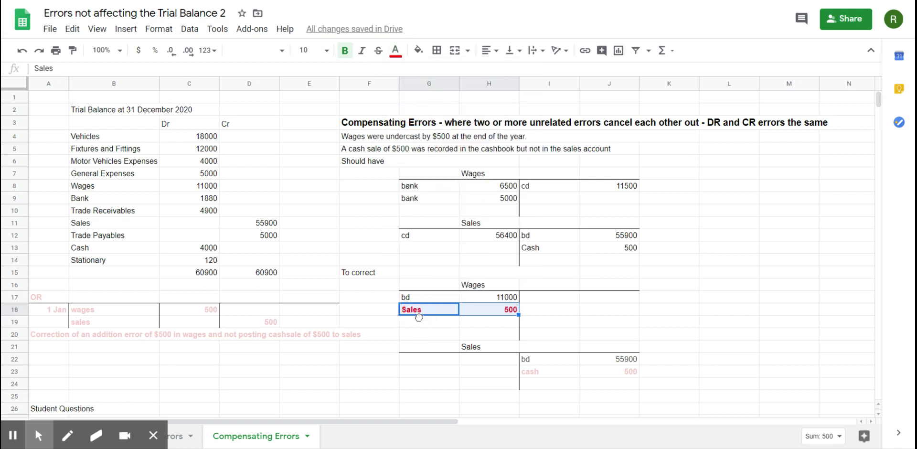
key("ctrl+c")
key("Escape")
Step: Colour the 1 Jan wages 500 journal line and the cash 500 entry in the "To correct" Sales account red
left_click_drag(61, 314, 200, 311)
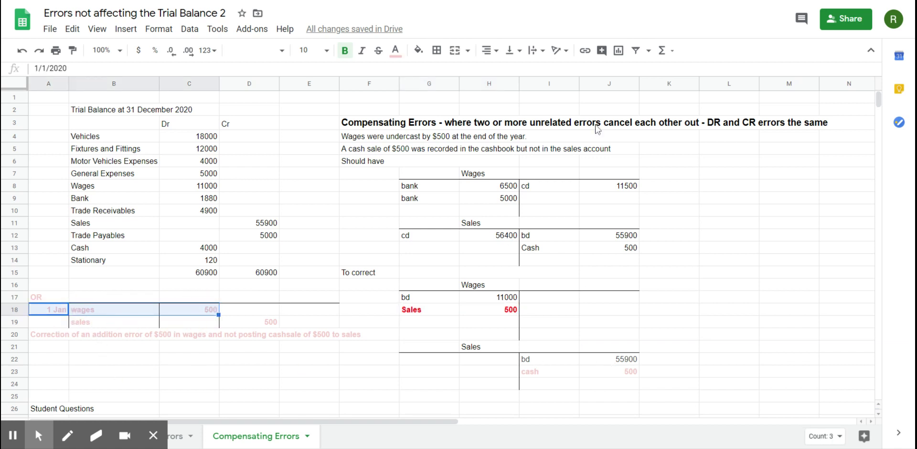
left_click(395, 51)
left_click(416, 106)
left_click_drag(538, 378, 615, 371)
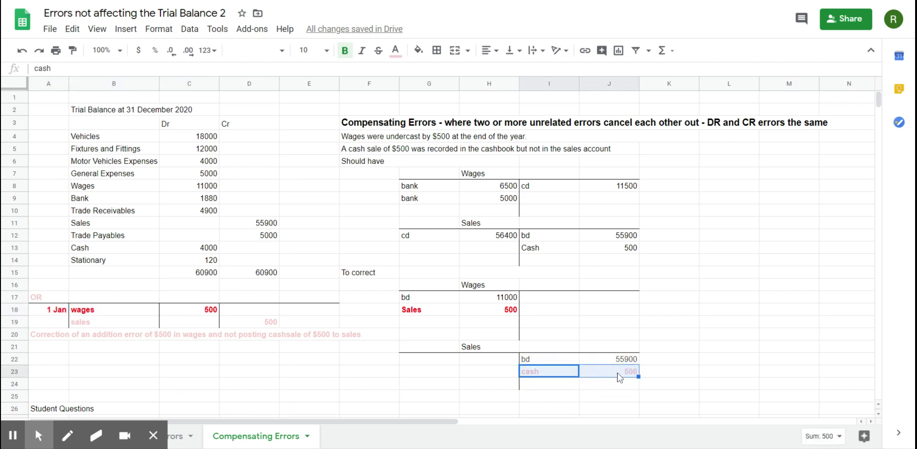
left_click(395, 50)
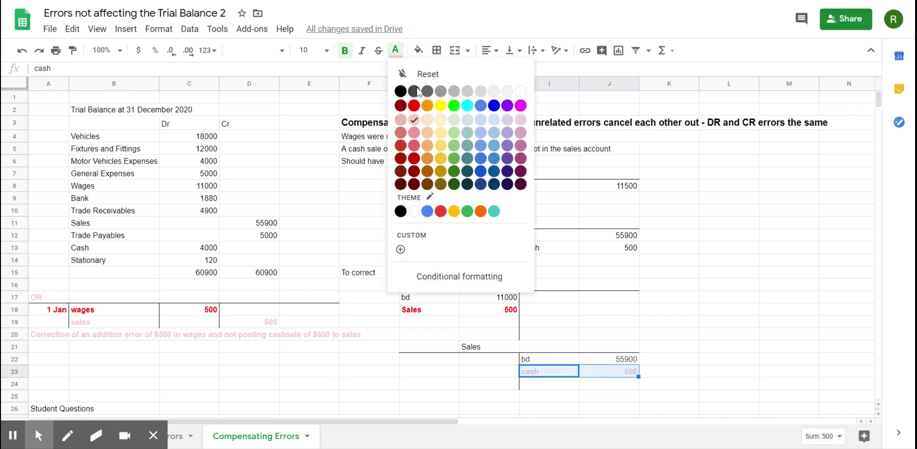
left_click(414, 105)
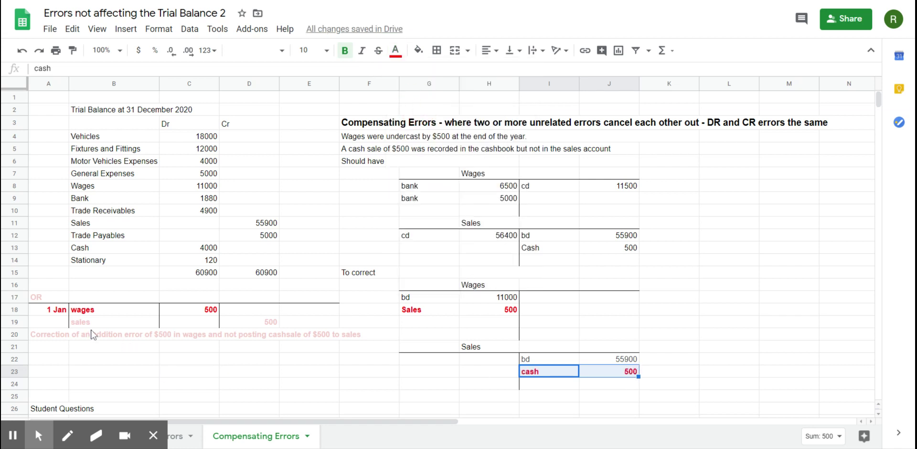
Step: Colour the journal's sales 500 credit line and the correction narrative beneath it red
left_click_drag(91, 322, 272, 329)
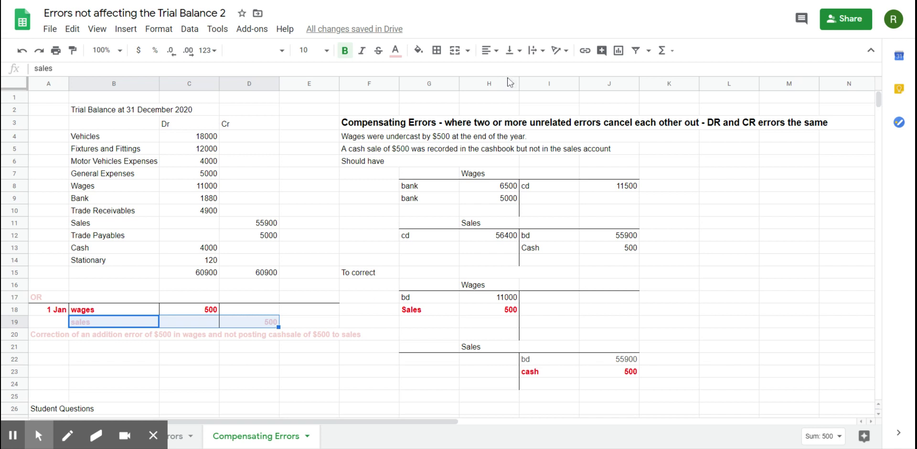
left_click(396, 50)
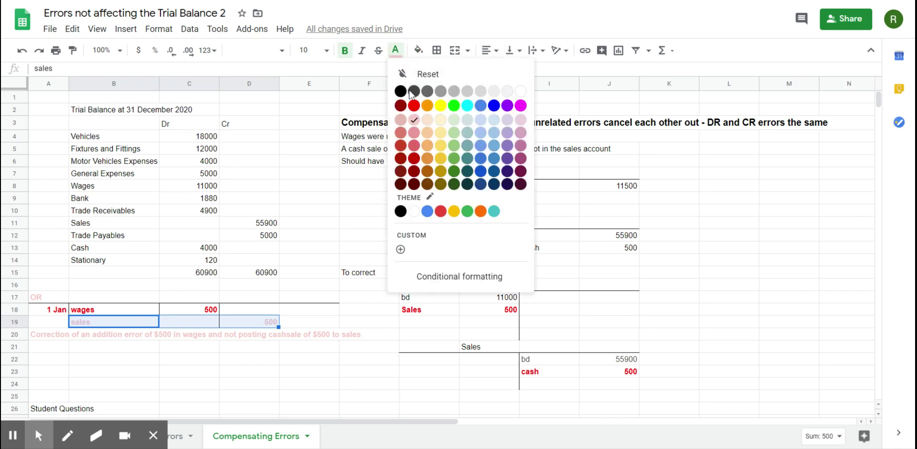
left_click(412, 105)
left_click(276, 339)
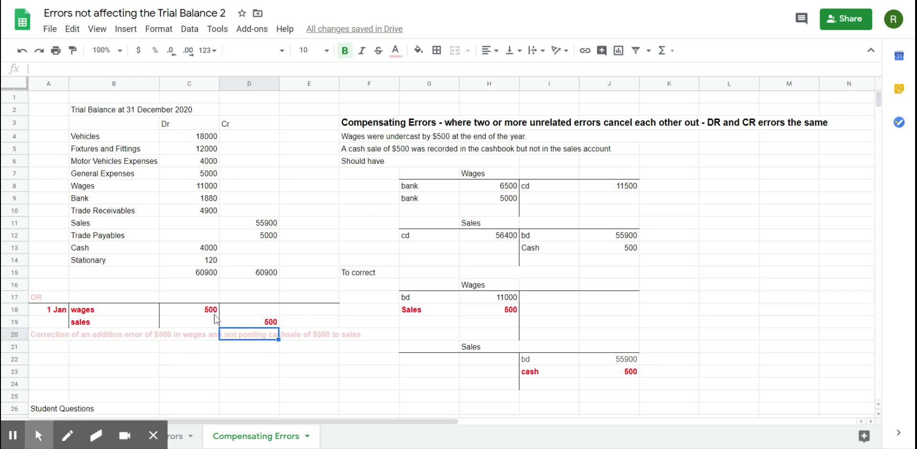
left_click(43, 334)
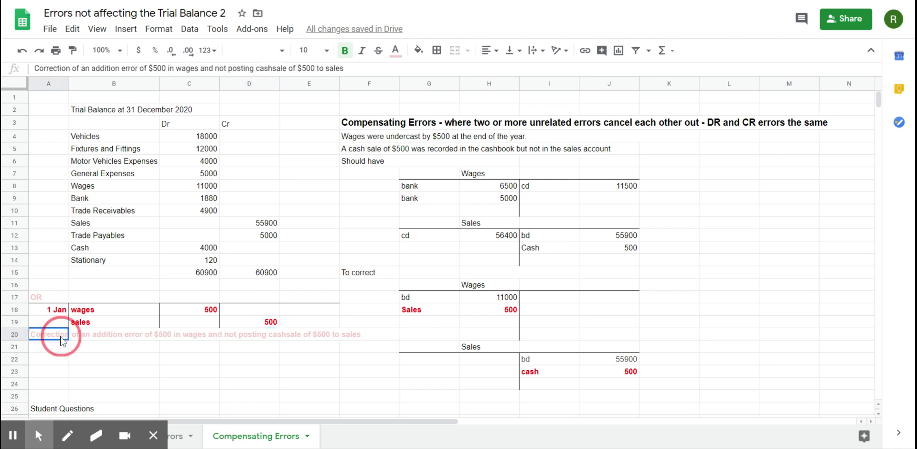
left_click(395, 50)
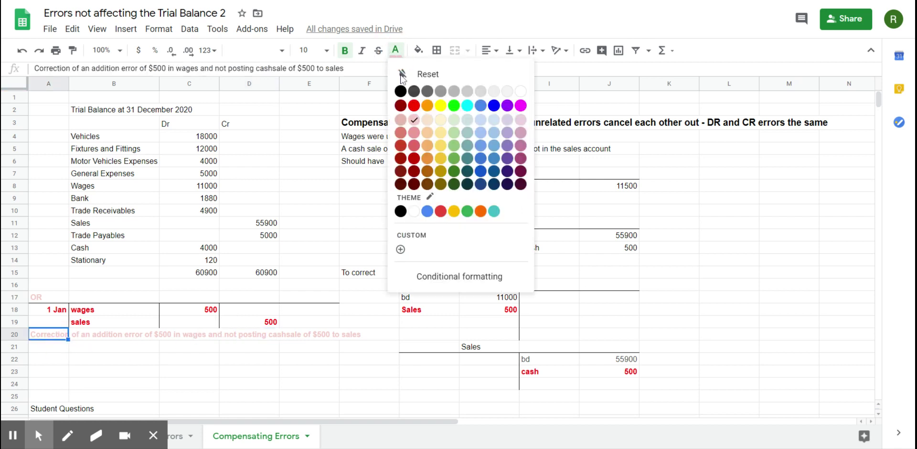
left_click(416, 101)
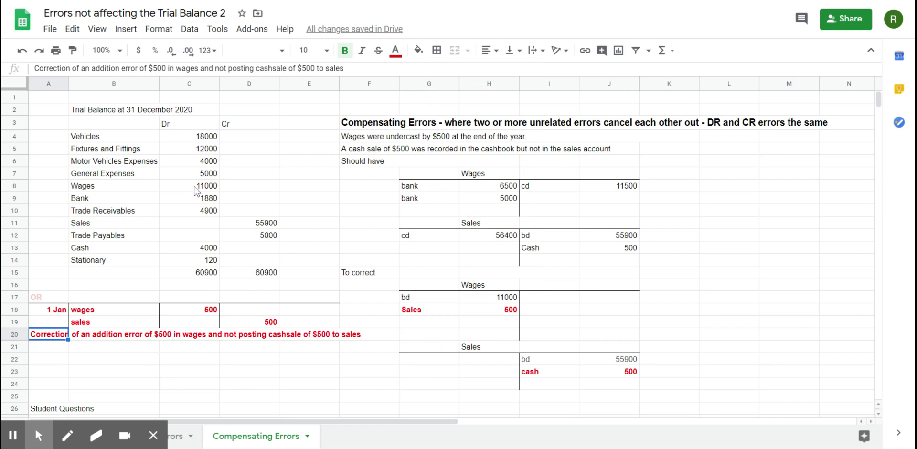
Step: Update the trial balance by setting the Wages debit to 11500 and the Sales credit to 56400
left_click(210, 186)
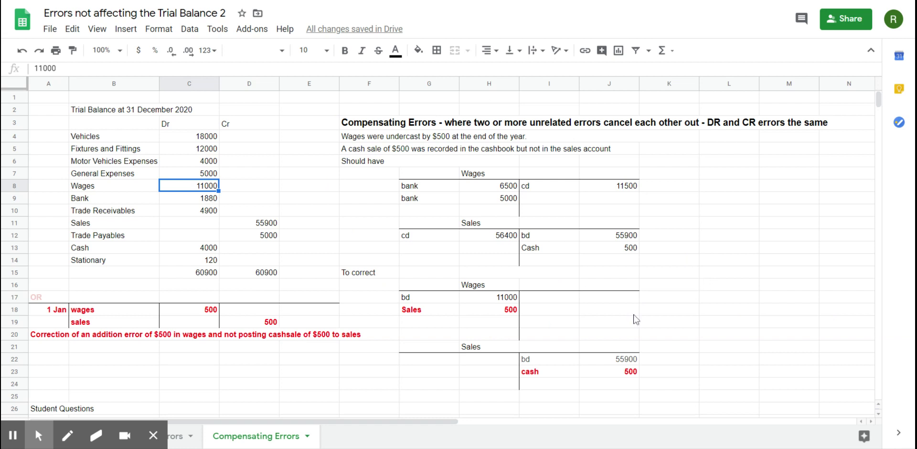
type("1150")
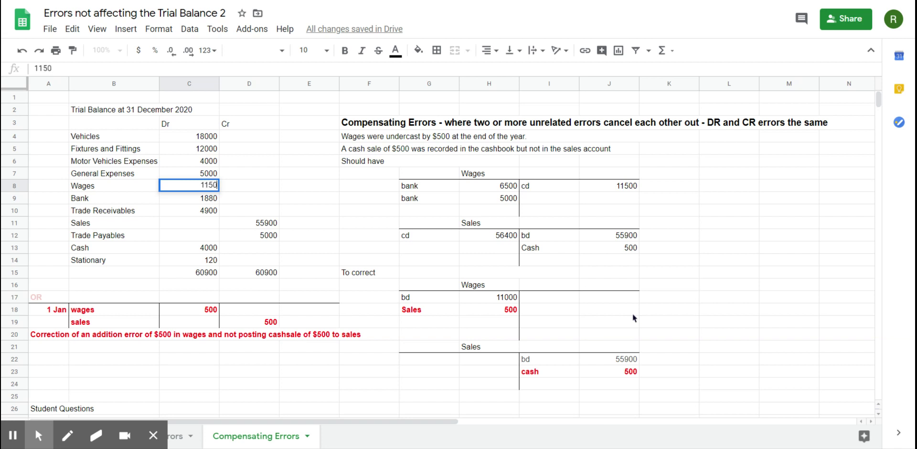
type("0")
key("Return")
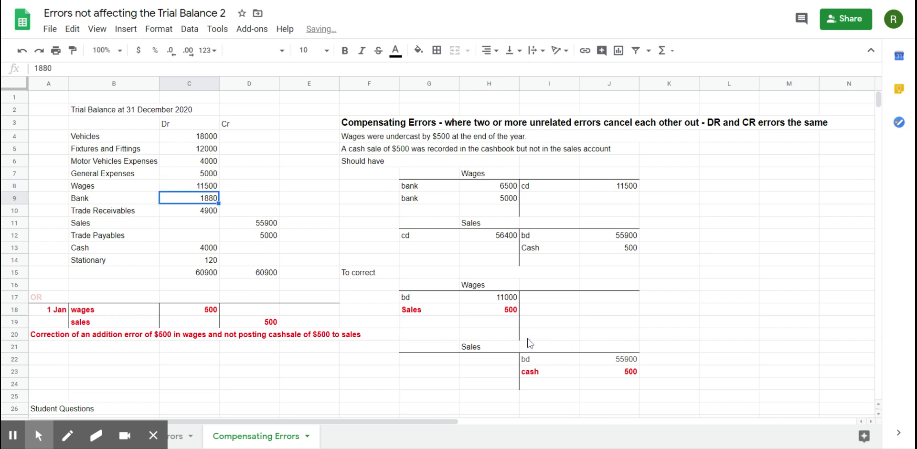
key("Right")
key("Down")
key("Down")
type("56400")
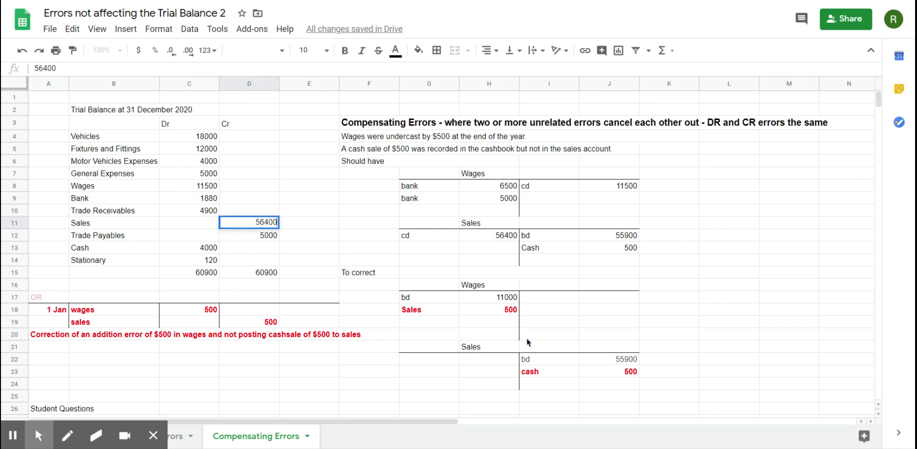
key("Return")
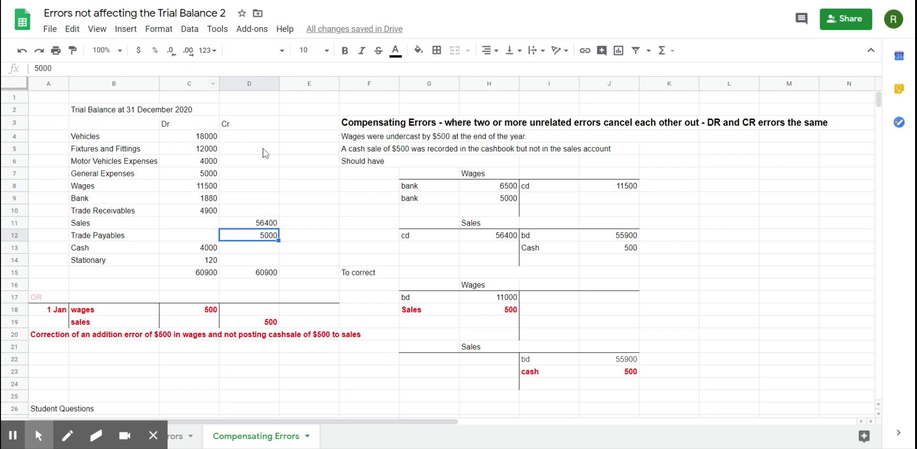
Step: Replace the trial balance's debit total in C15 with a SUM formula over C4:C15
left_click(209, 277)
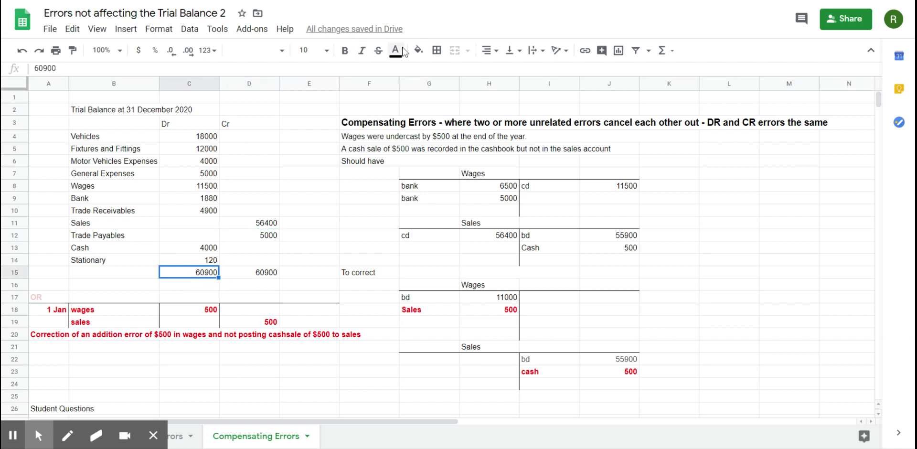
left_click(666, 50)
left_click(673, 71)
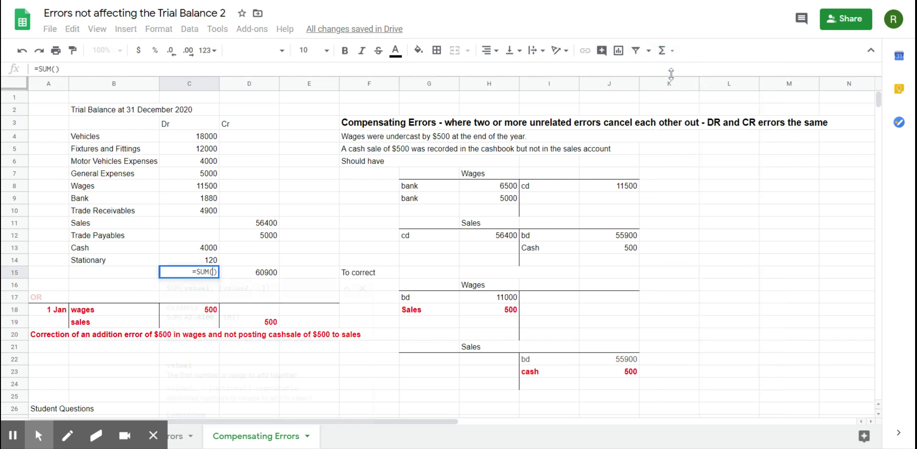
left_click(215, 137)
left_click_drag(219, 154, 194, 270)
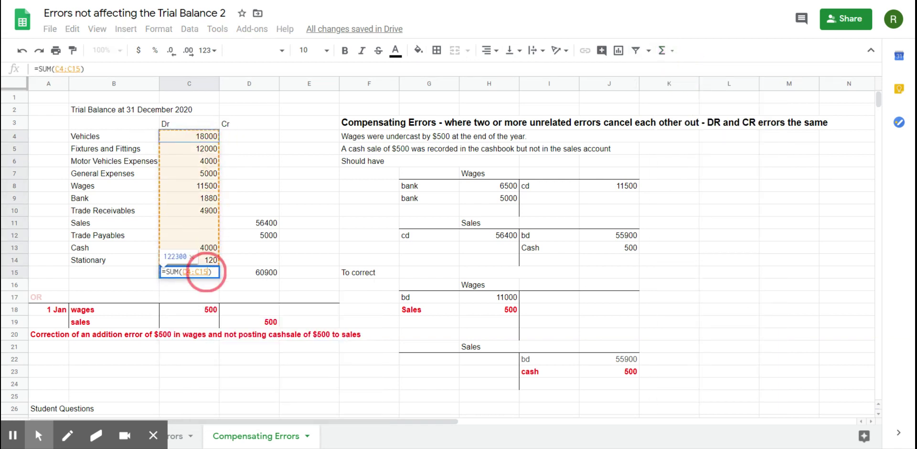
key("Return")
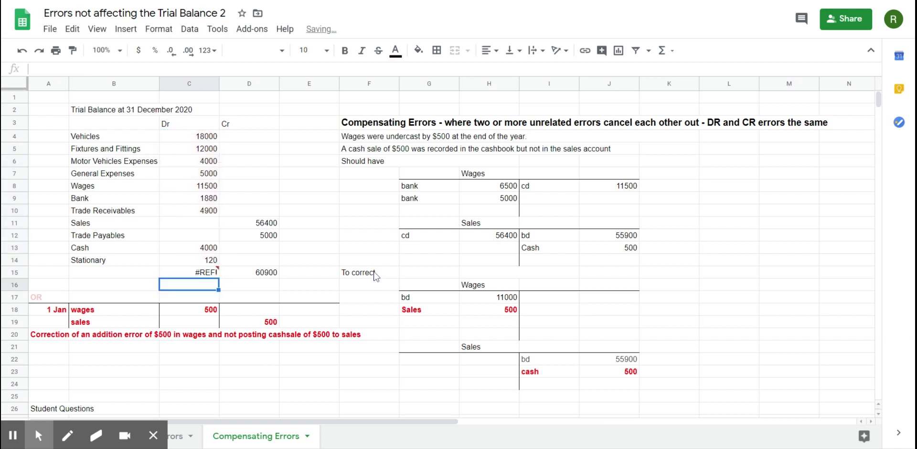
Step: Correct the debit total's SUM range to C4:C14
double_click(207, 273)
triple_click(206, 273)
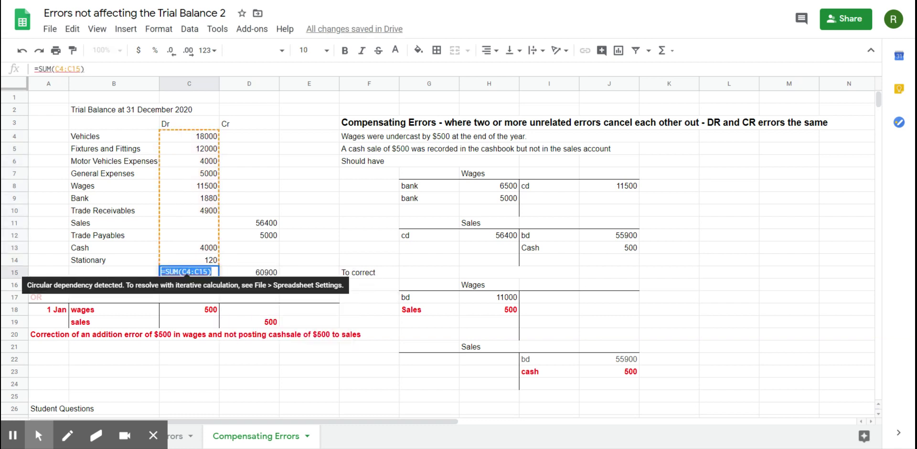
left_click(206, 272)
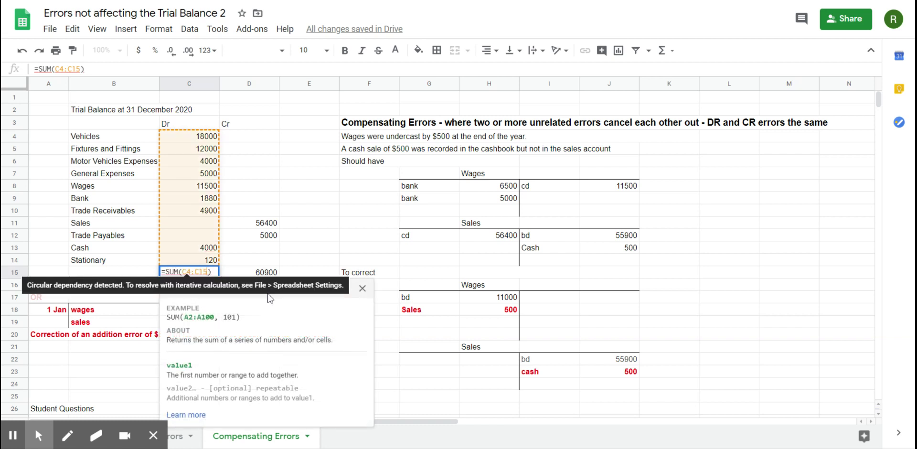
key("BackSpace")
type("4")
key("Return")
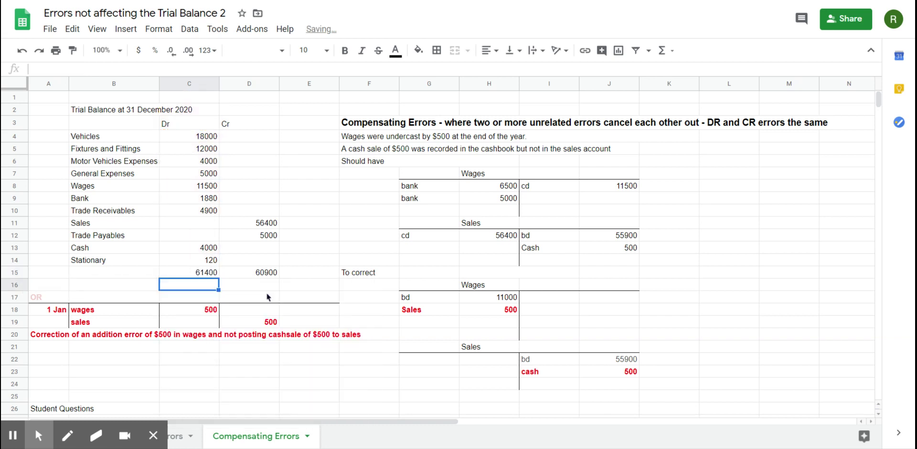
Step: Copy the debit total's SUM formula across to the credit total in D15
left_click(209, 274)
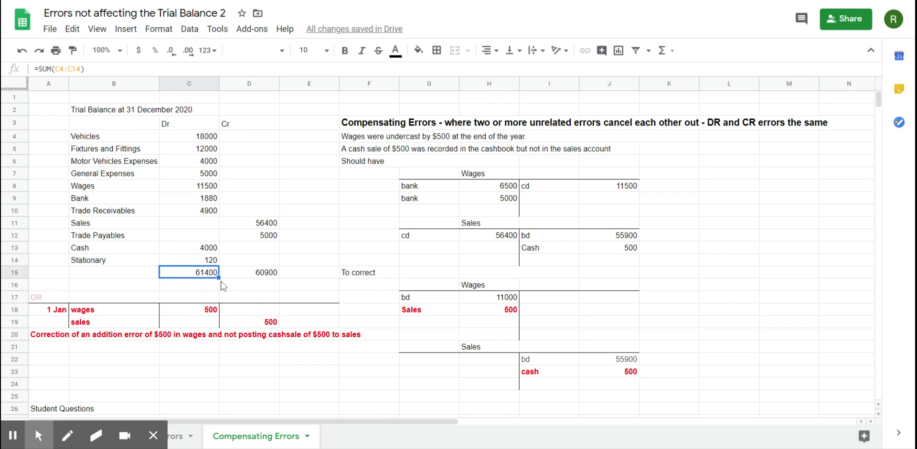
left_click_drag(219, 277, 247, 274)
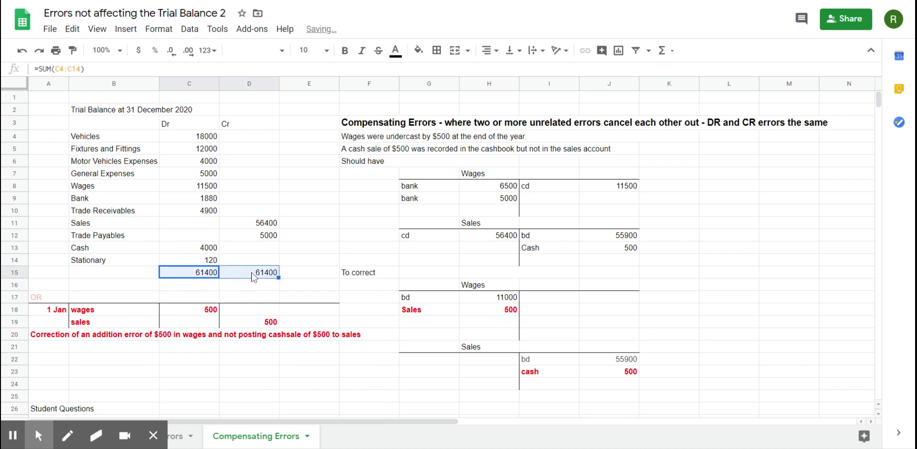
left_click(285, 290)
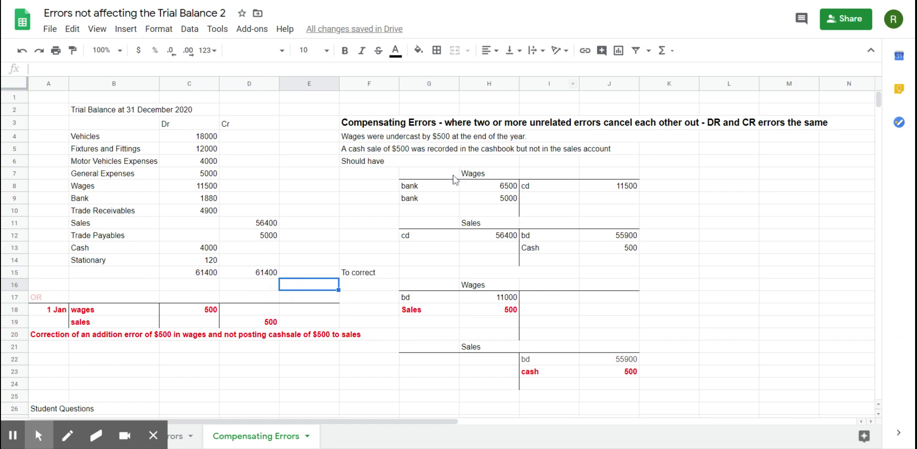
scroll(336, 267, "down", 5)
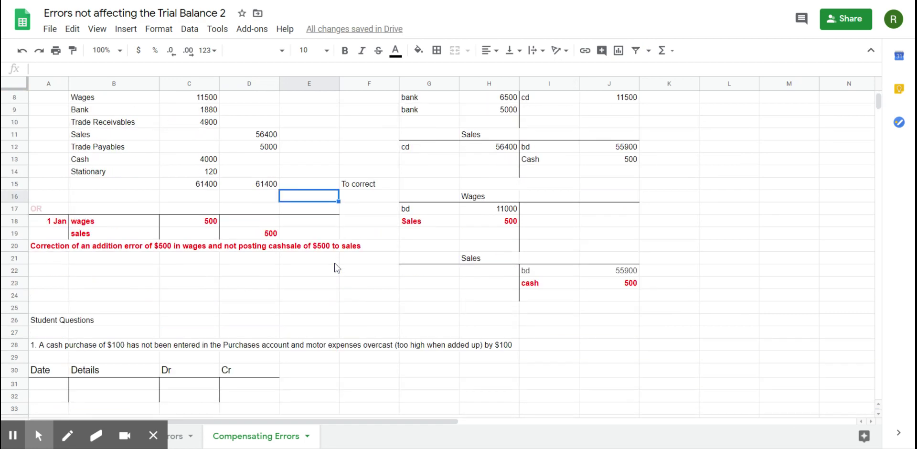
scroll(337, 266, "down", 3)
scroll(334, 264, "up", 8)
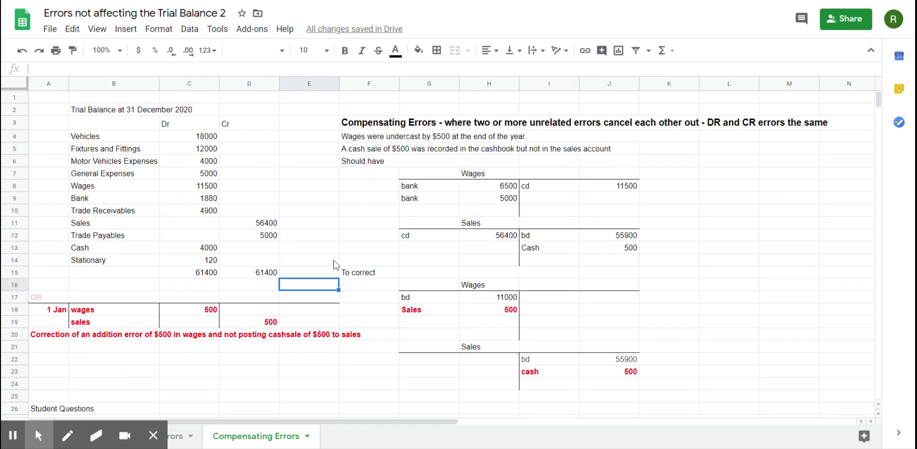